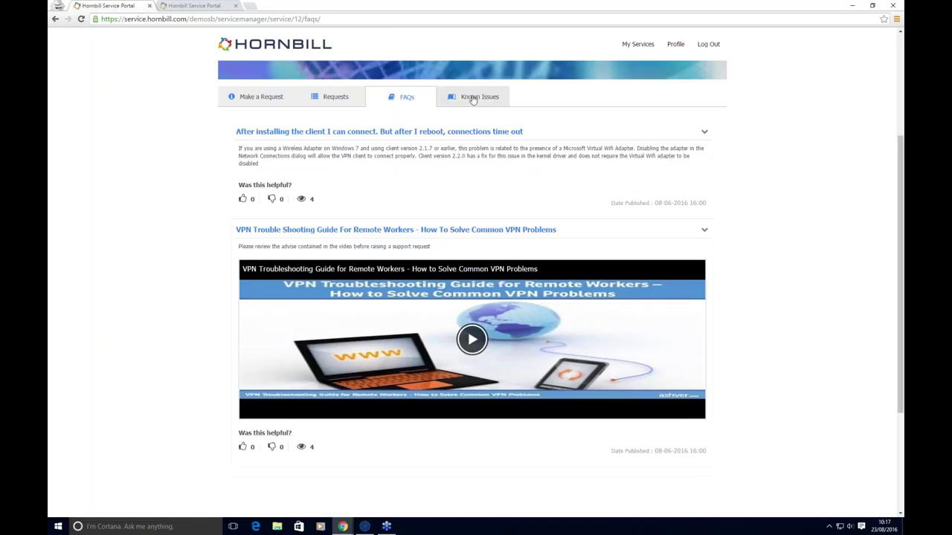
Start a VPN Access request under the Home Working service and describe the issue as "unable to connect".
click(259, 101)
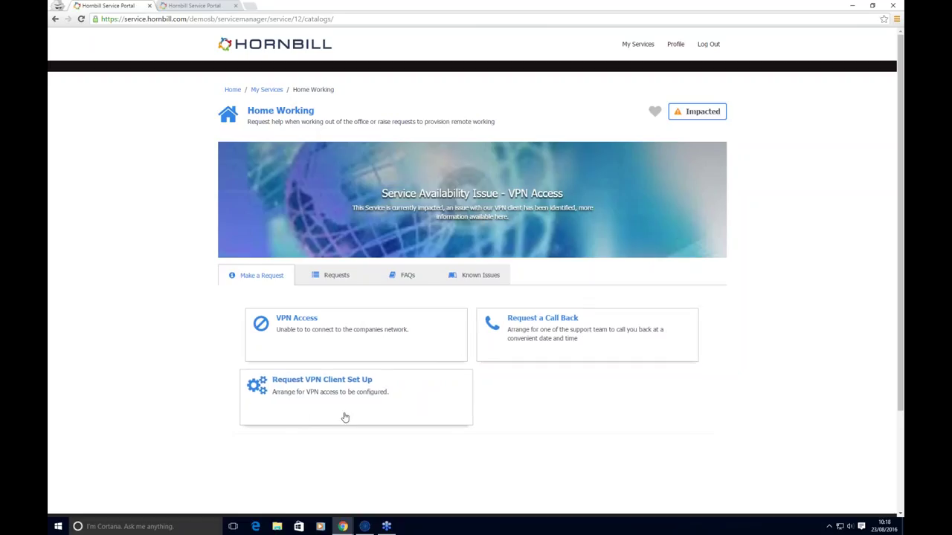
click(324, 331)
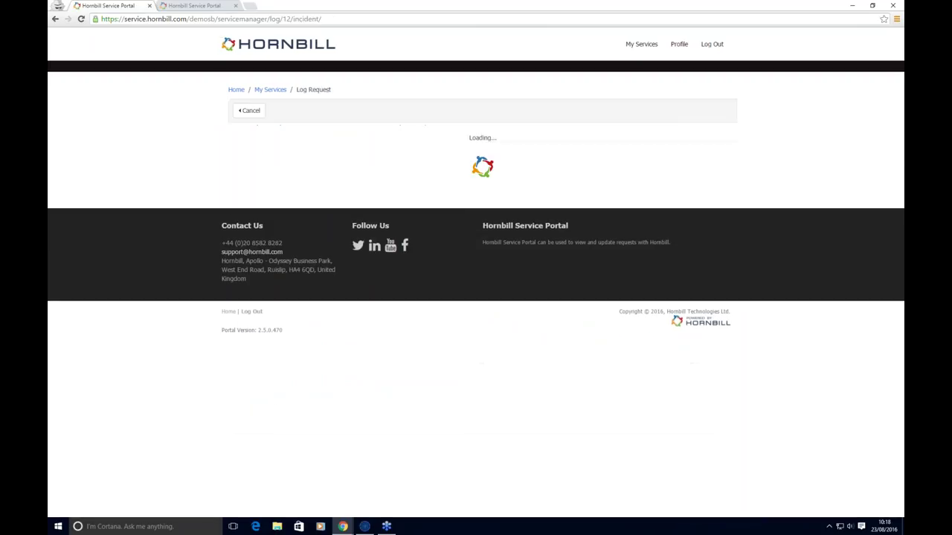
text(unable to connec)
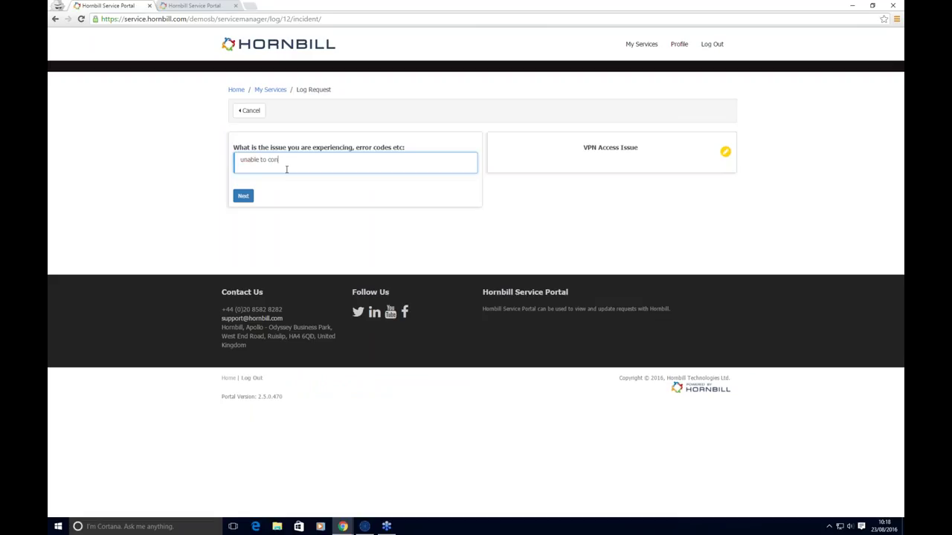
text(t)
Link the Dell Latitude laptop HOMEKWS01 to the VPN access request and submit it.
click(243, 196)
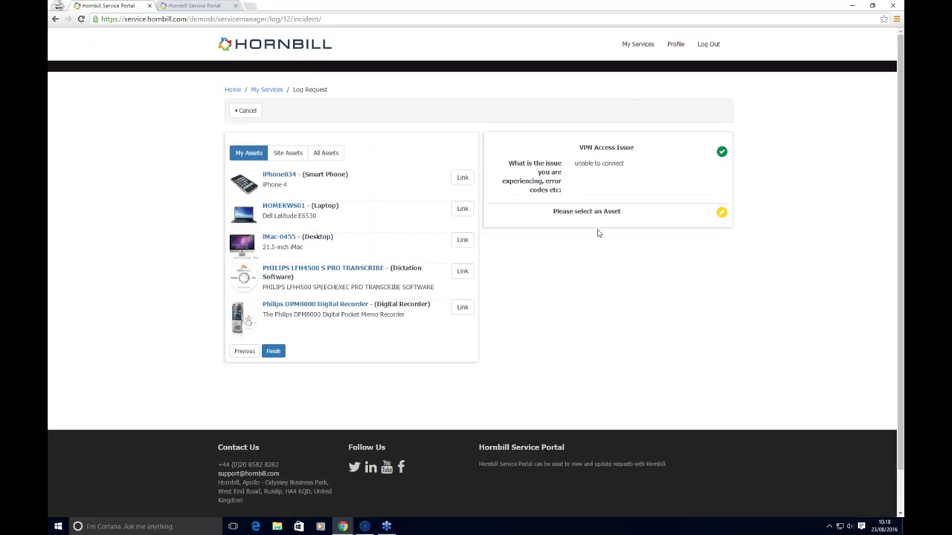
click(462, 210)
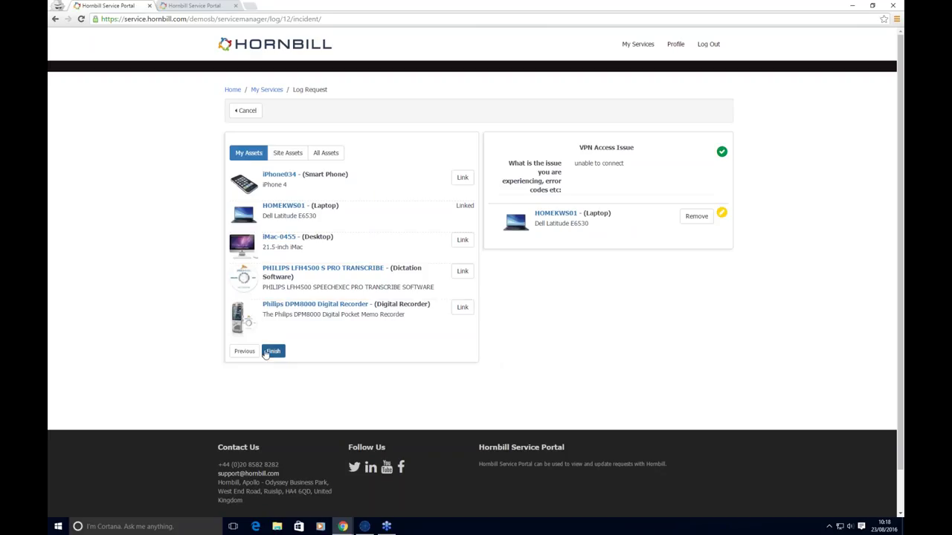
click(273, 351)
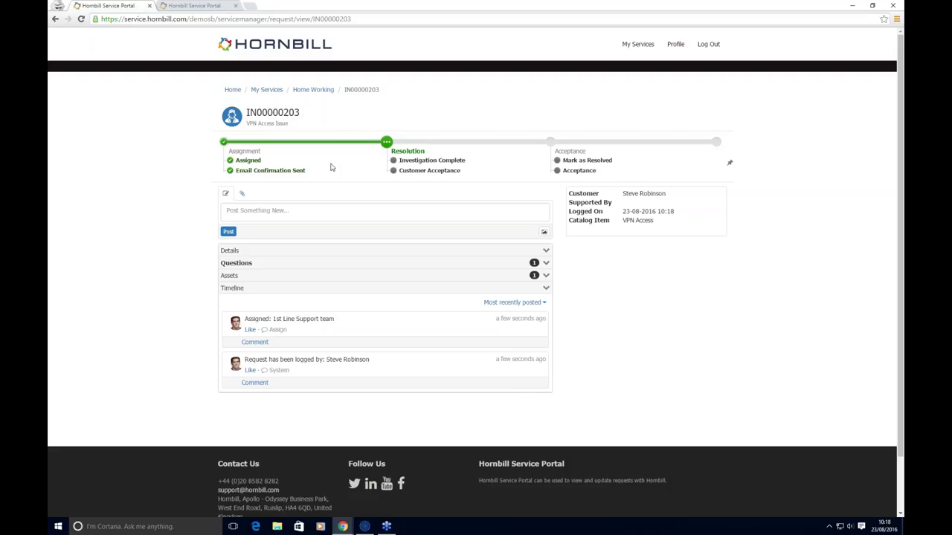
Return to the My Services page and search the portal for "vpn".
click(263, 90)
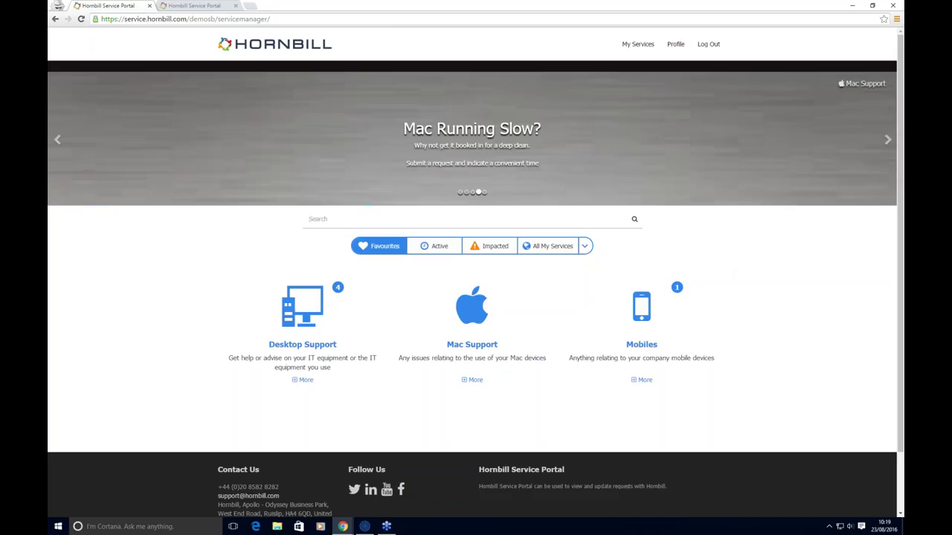
click(331, 220)
text(vpn)
key(Return)
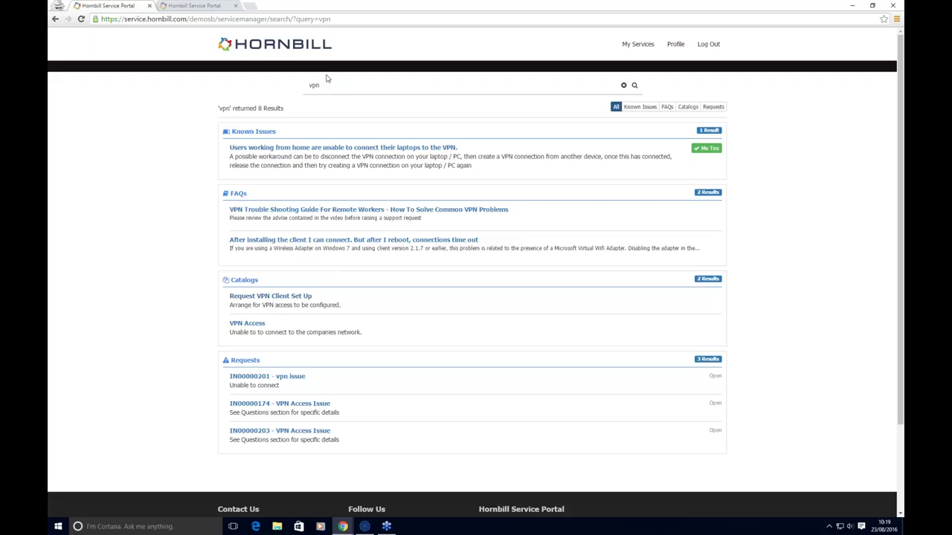
Search the portal for "mobile" and open the Request a new Mobile Device form from the catalog results.
key(BackSpace)
key(BackSpace)
text(mobile)
key(Return)
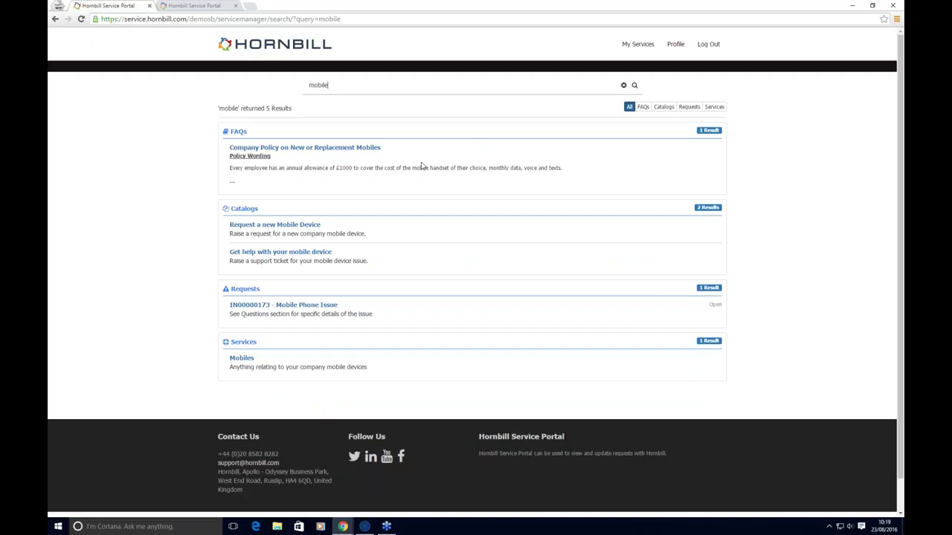
click(253, 225)
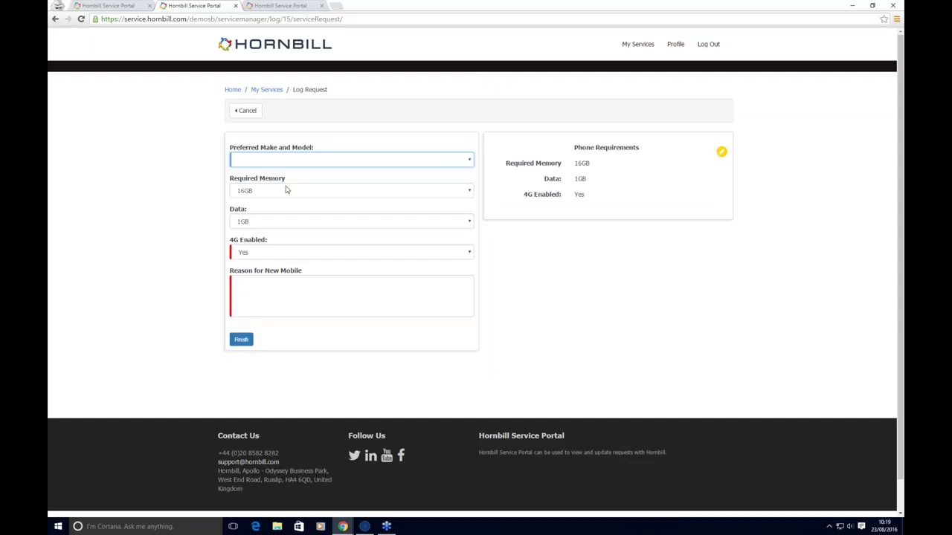
Leave the mobile device form for the My Services page and browse through its bulletin banners.
click(278, 89)
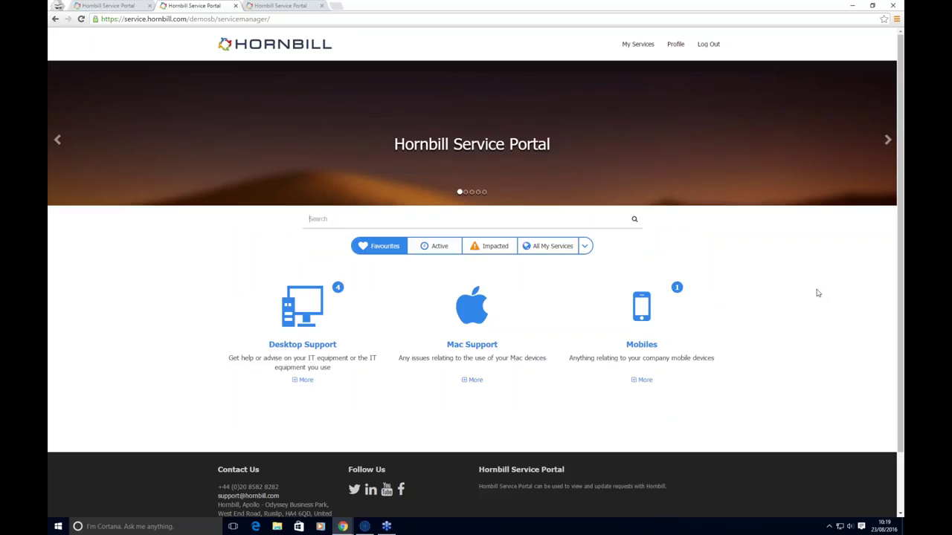
click(886, 140)
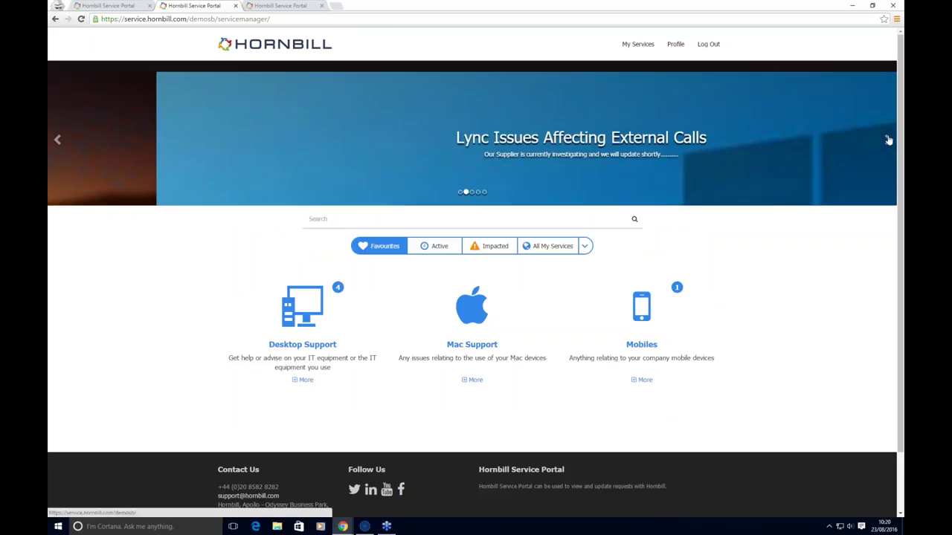
click(887, 140)
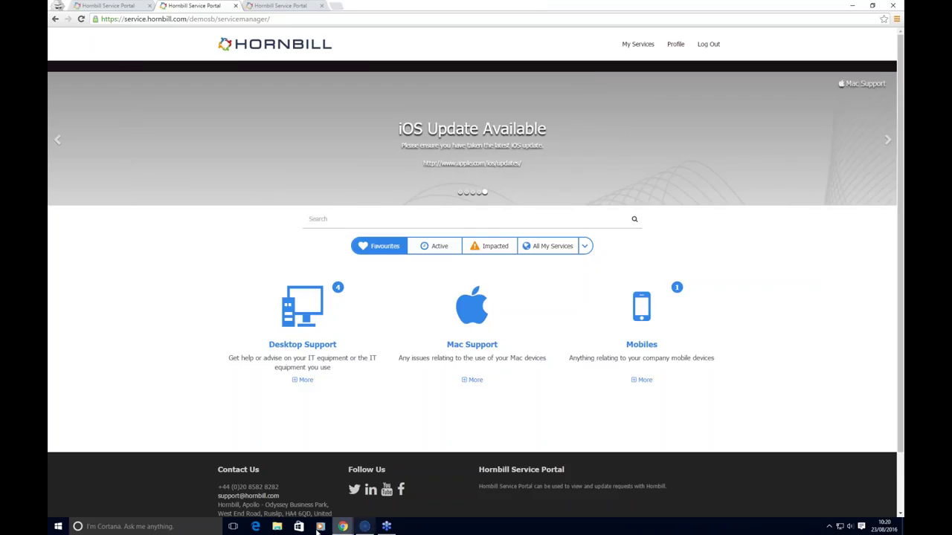
Switch to the Hornbill News Feed window and review the notification about the newly assigned incident.
mouse_move(344, 529)
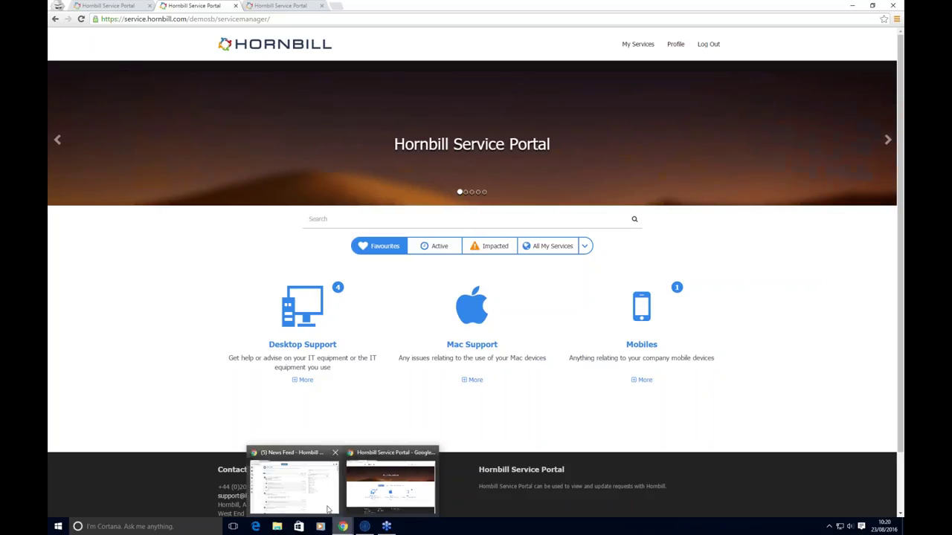
click(328, 508)
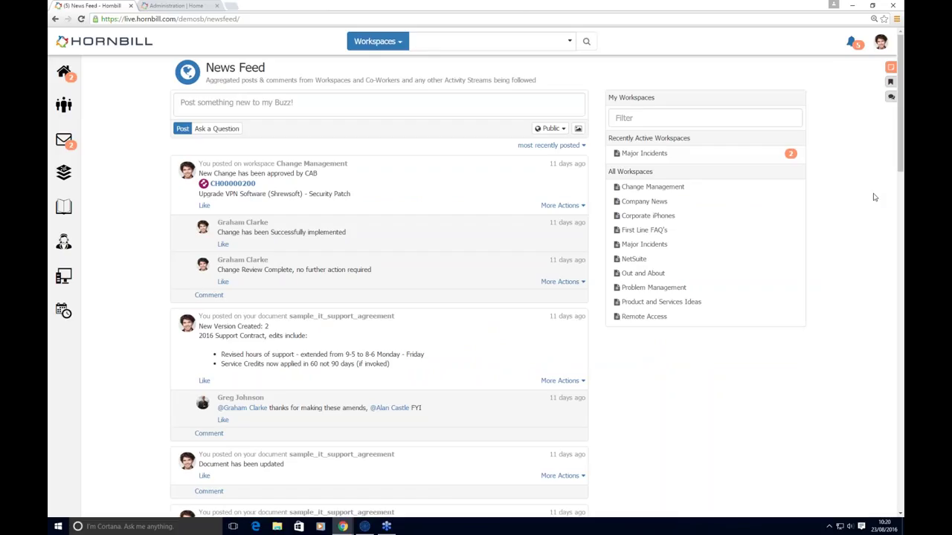
click(852, 41)
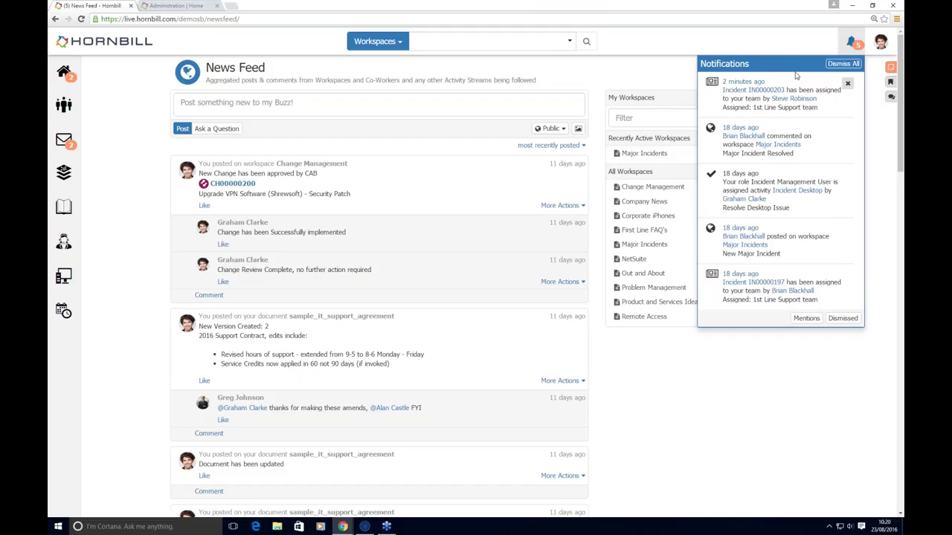
click(794, 43)
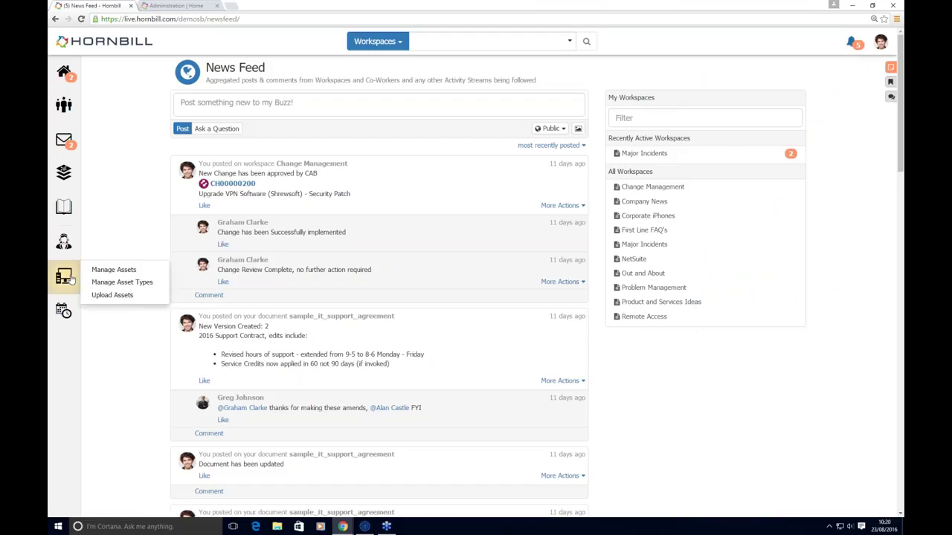
Open the Home Working service from the service manager's list of services.
mouse_move(67, 243)
click(103, 273)
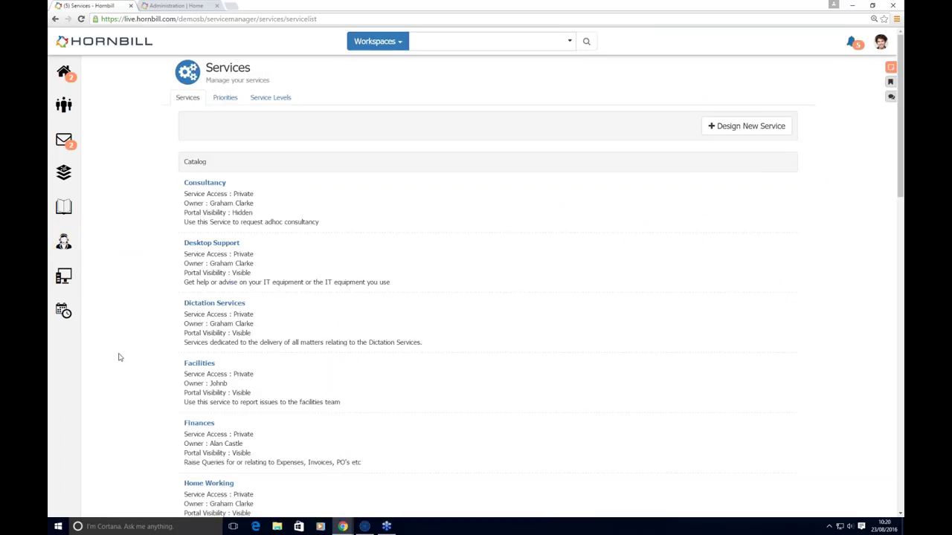
scroll(161, 258, down, 1)
scroll(161, 258, down, 1)
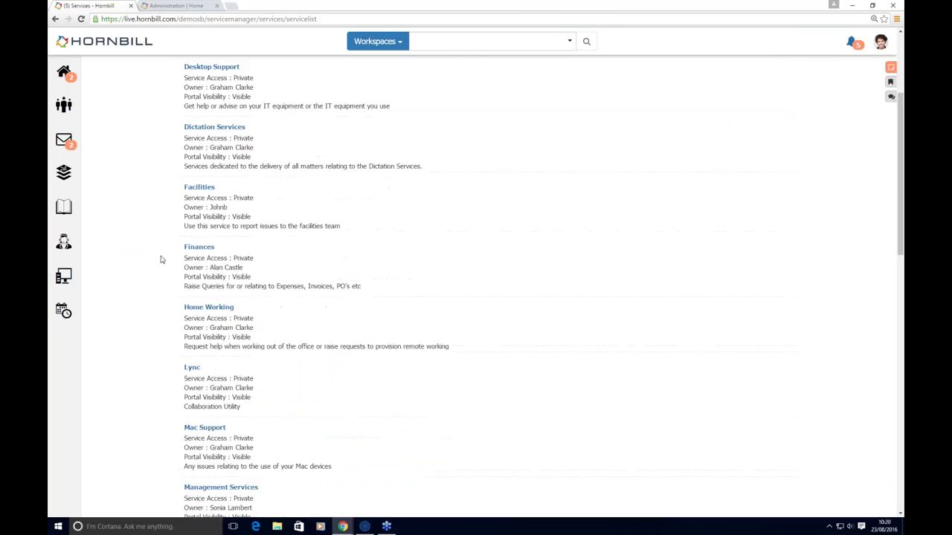
click(211, 304)
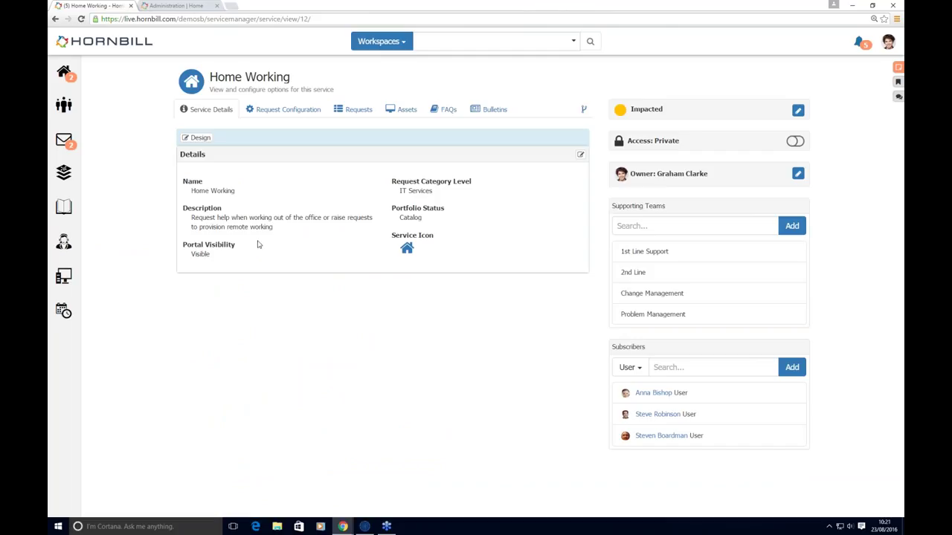
Examine the Home Working service's portfolio status and the subscriber types available for it.
drag(399, 220, 437, 224)
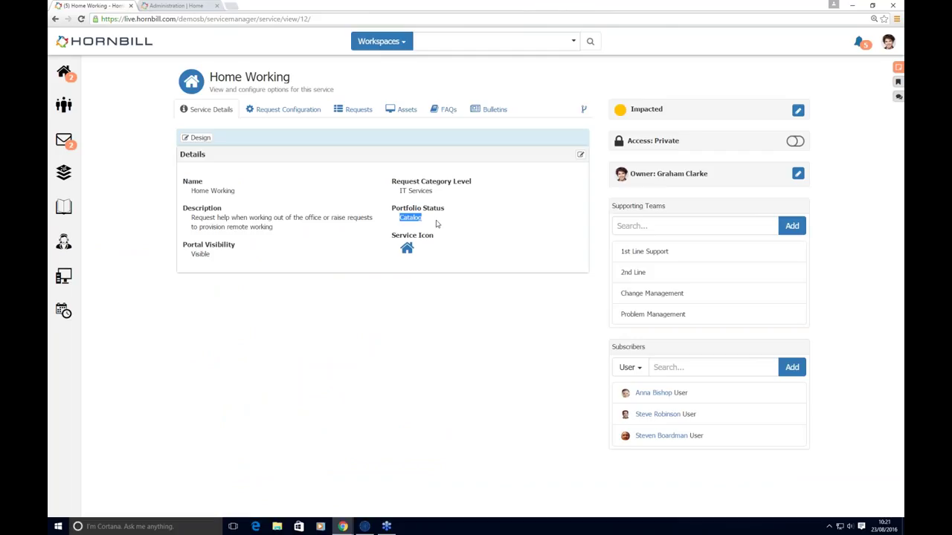
click(641, 368)
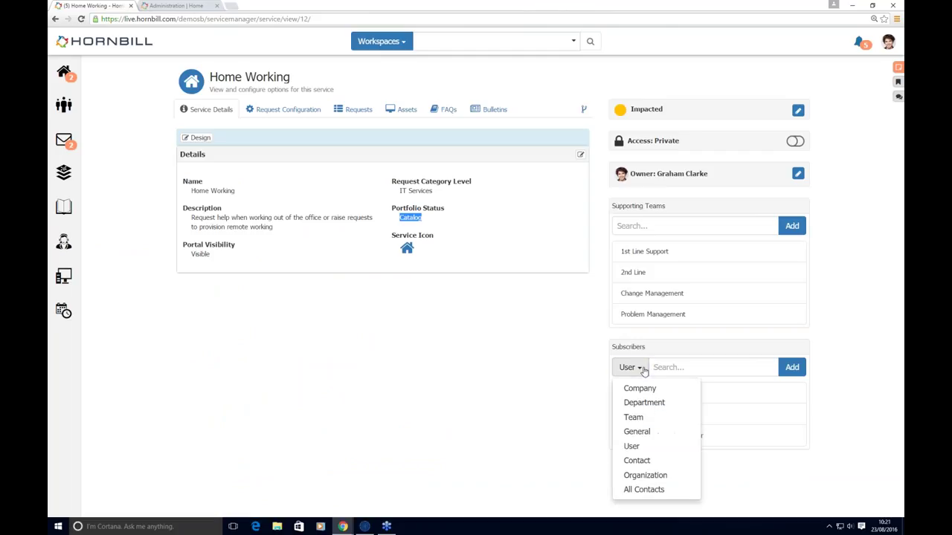
click(537, 449)
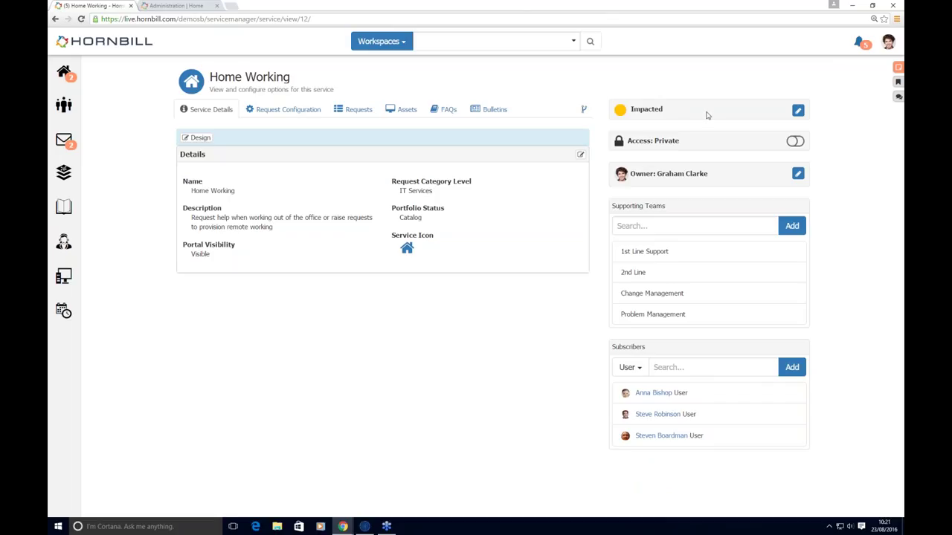
Review the service's service request configuration and the settings of its Request a Call Back catalog item.
click(288, 109)
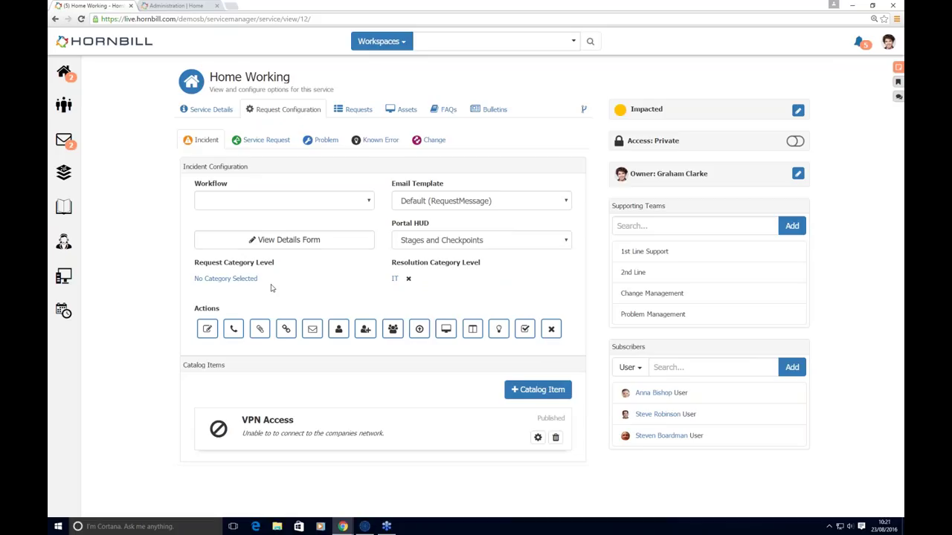
click(267, 140)
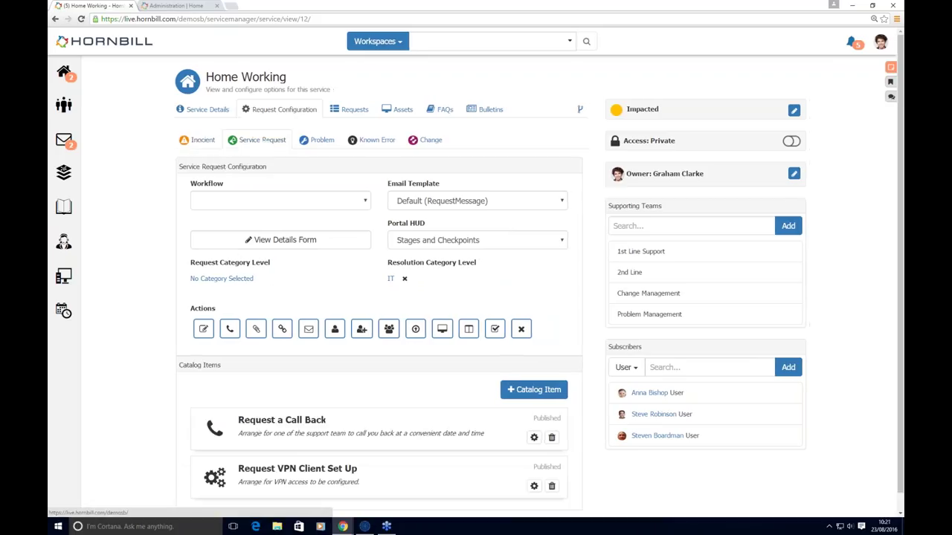
scroll(316, 410, down, 1)
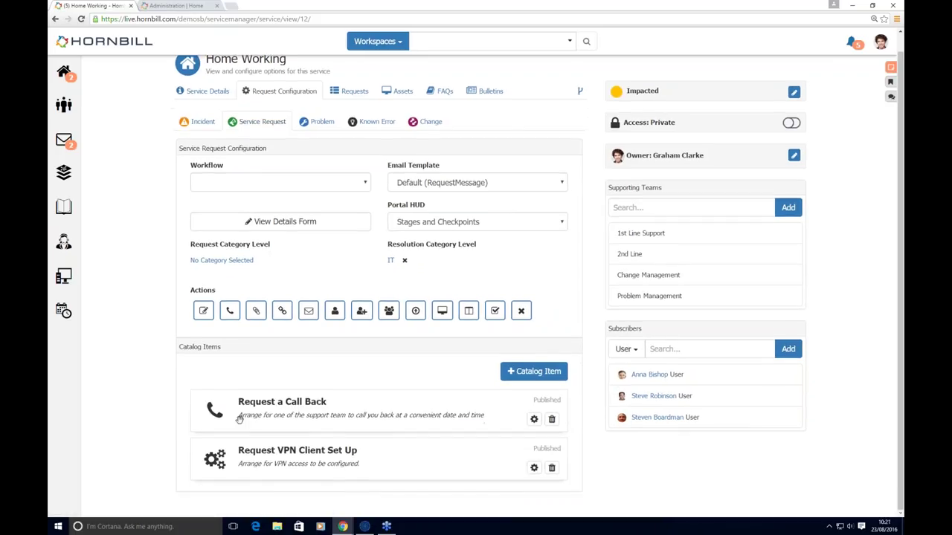
click(534, 420)
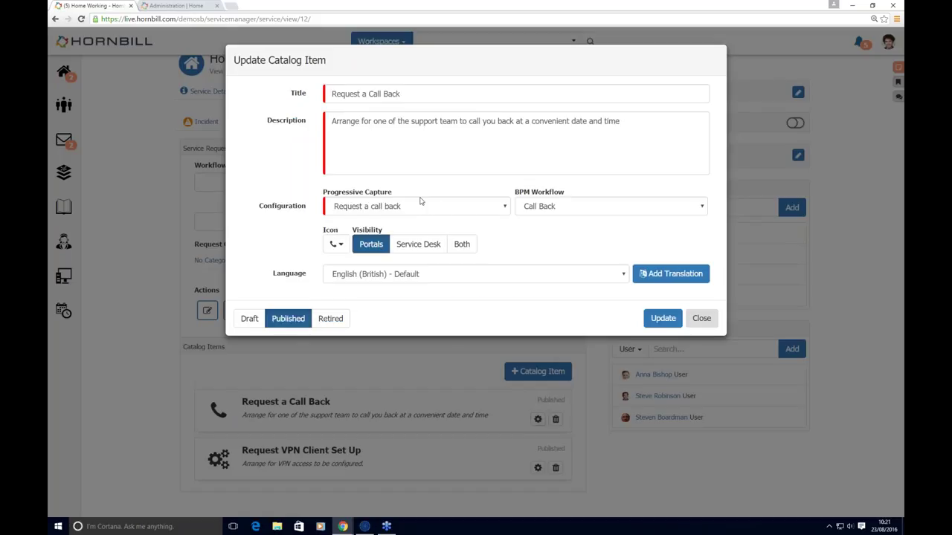
click(701, 318)
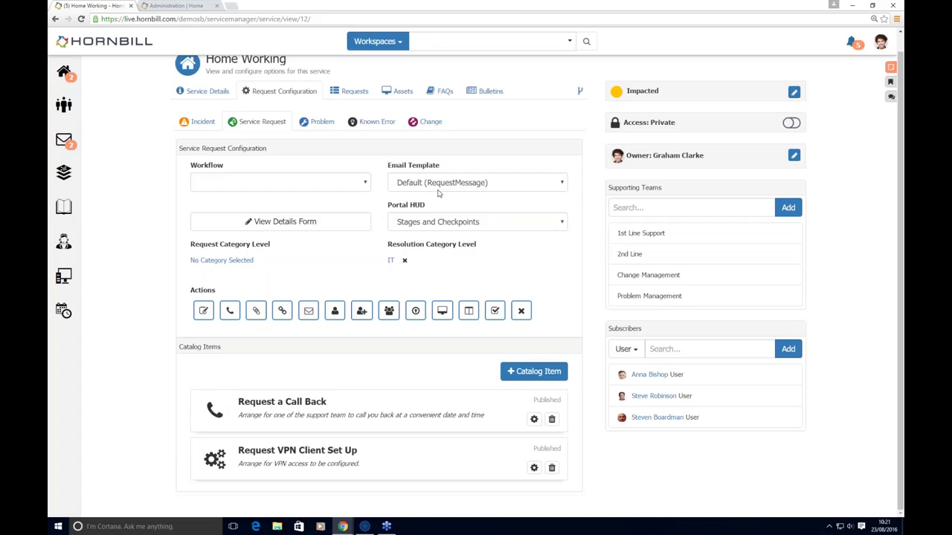
Review the Home Working service's bulletins, FAQs and linked assets.
scroll(446, 149, up, 1)
click(475, 92)
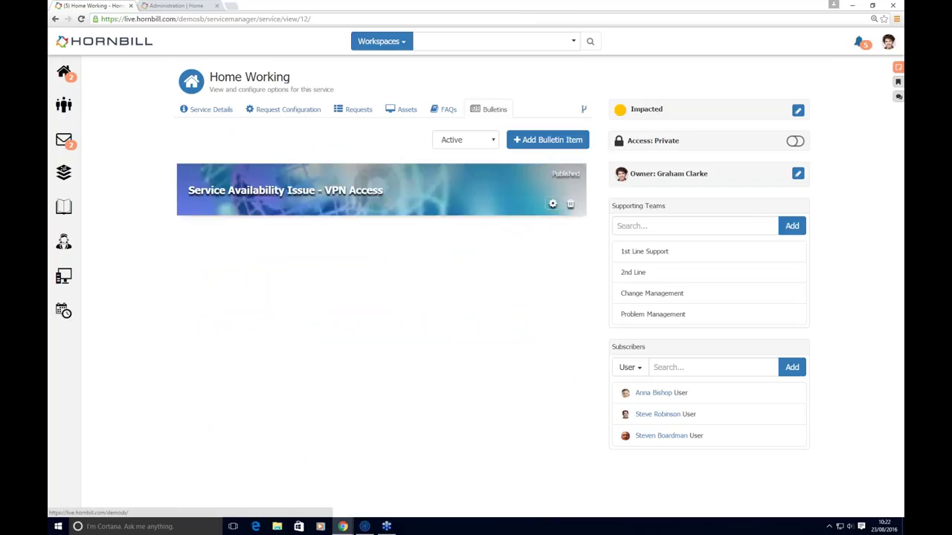
click(446, 110)
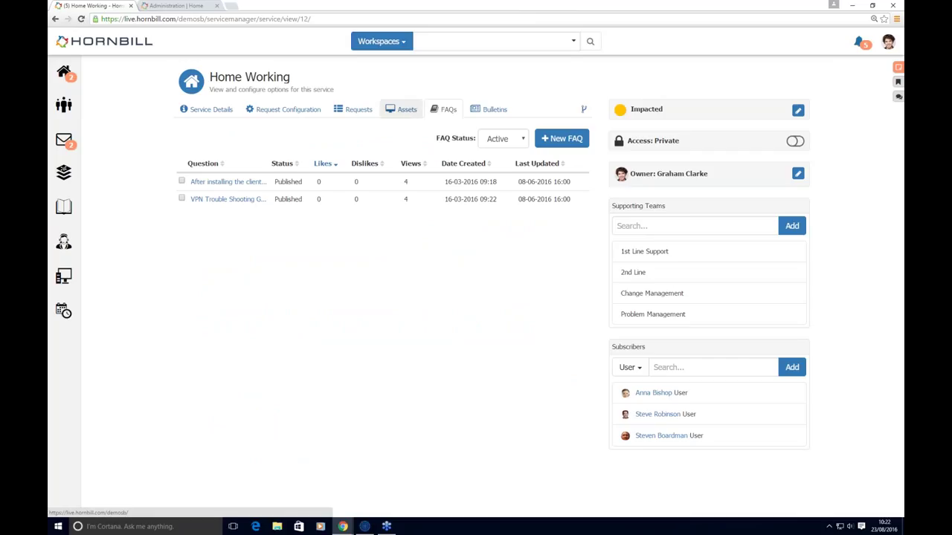
click(403, 111)
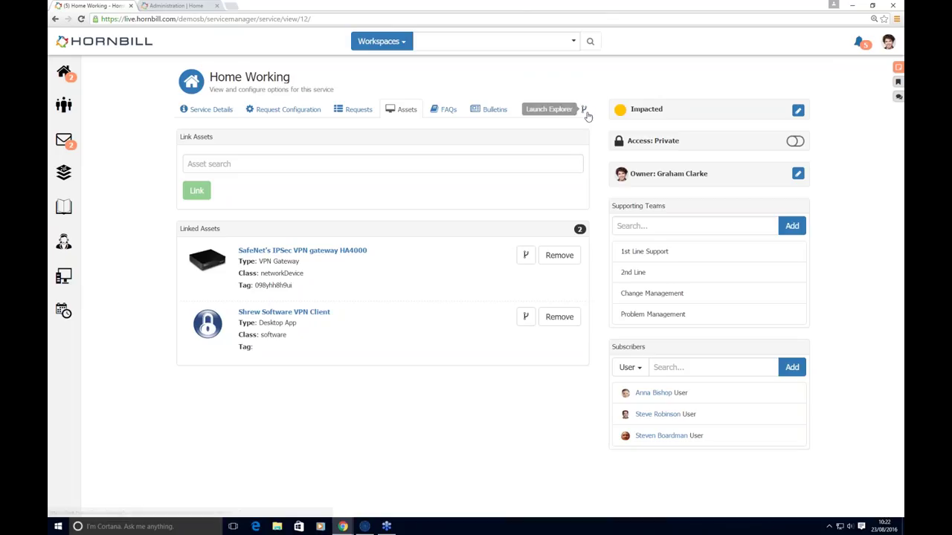
In the Home Working service's configuration item explorer, hide the linked requests and expand SafeNet's IPSec VPN gateway.
click(585, 111)
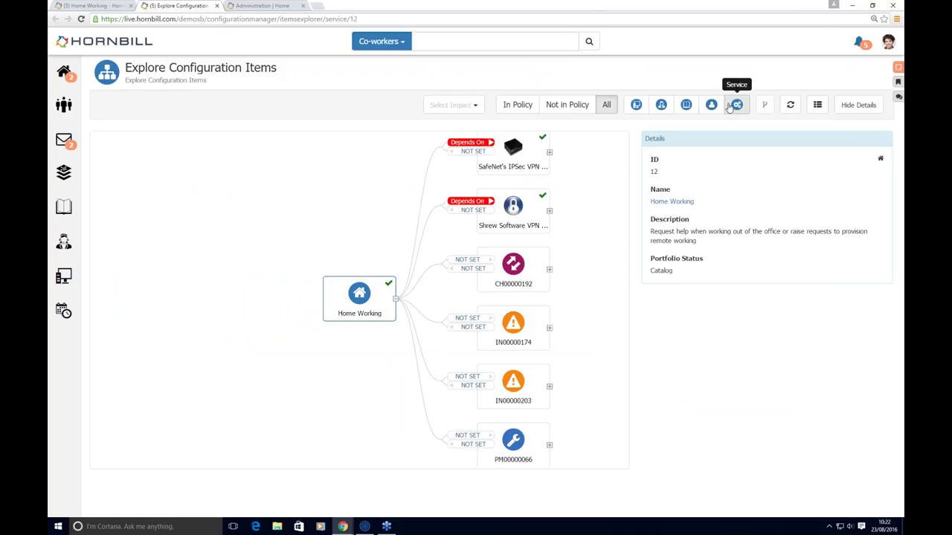
click(661, 106)
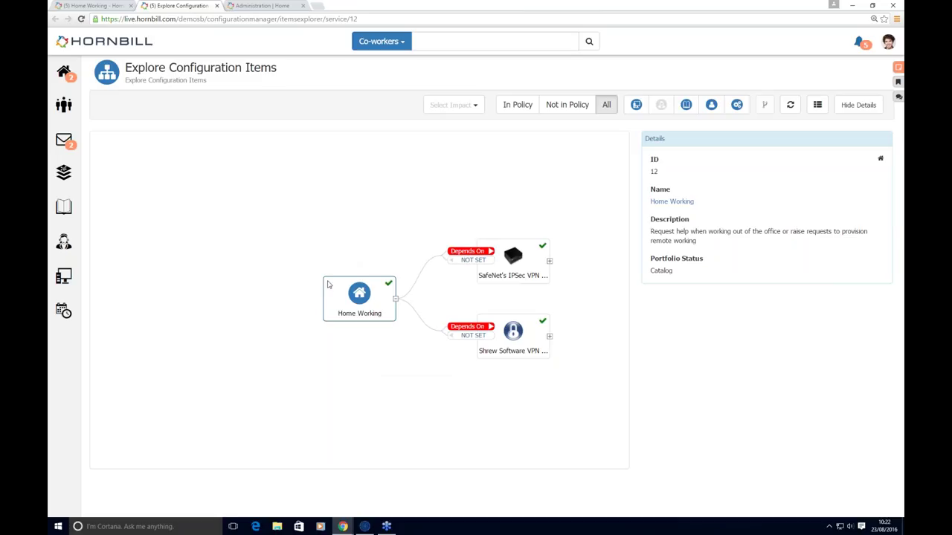
drag(330, 285, 139, 276)
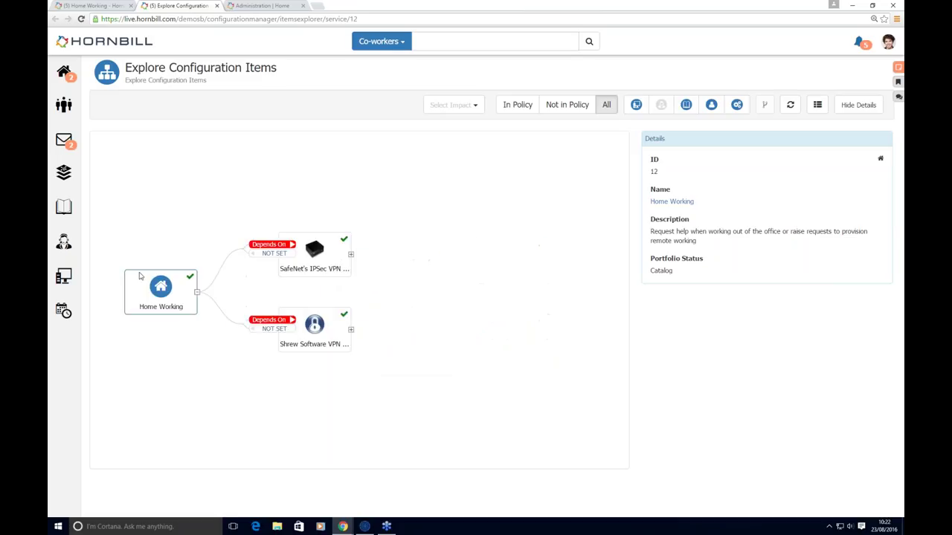
click(351, 255)
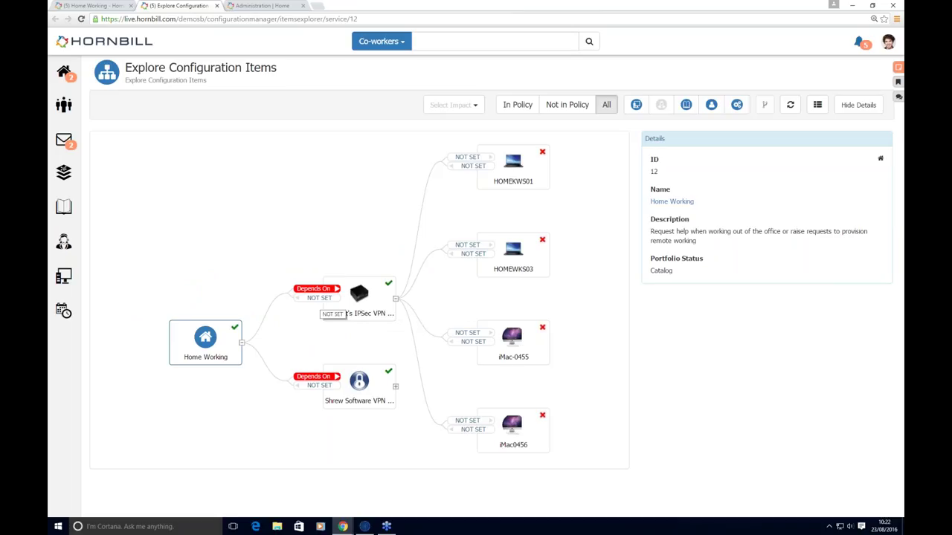
Close the configuration item explorer and list requests of all types for All My Teams in the Request List.
click(216, 6)
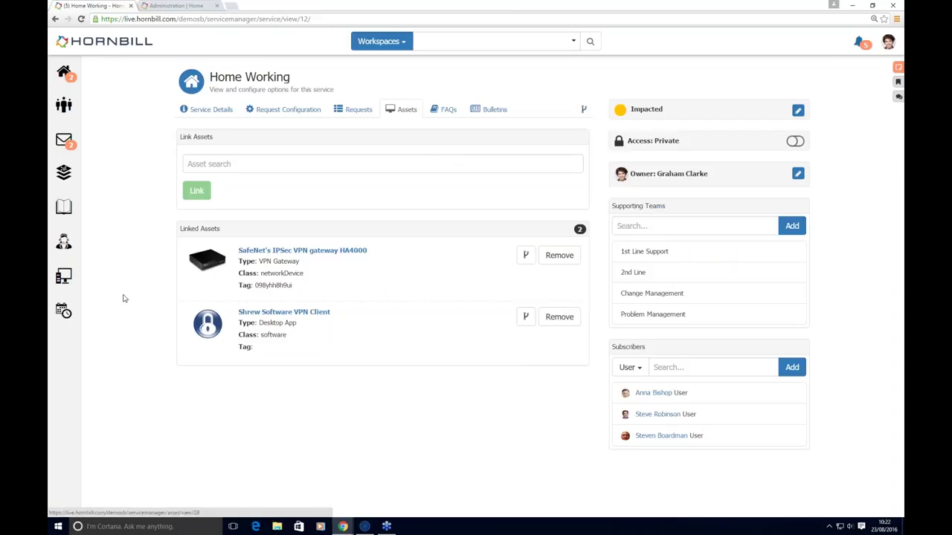
mouse_move(64, 242)
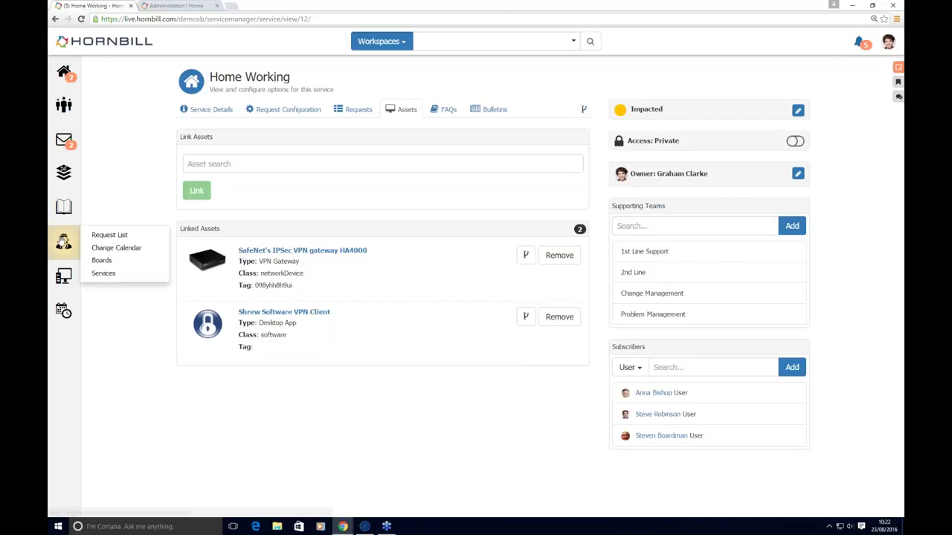
click(101, 237)
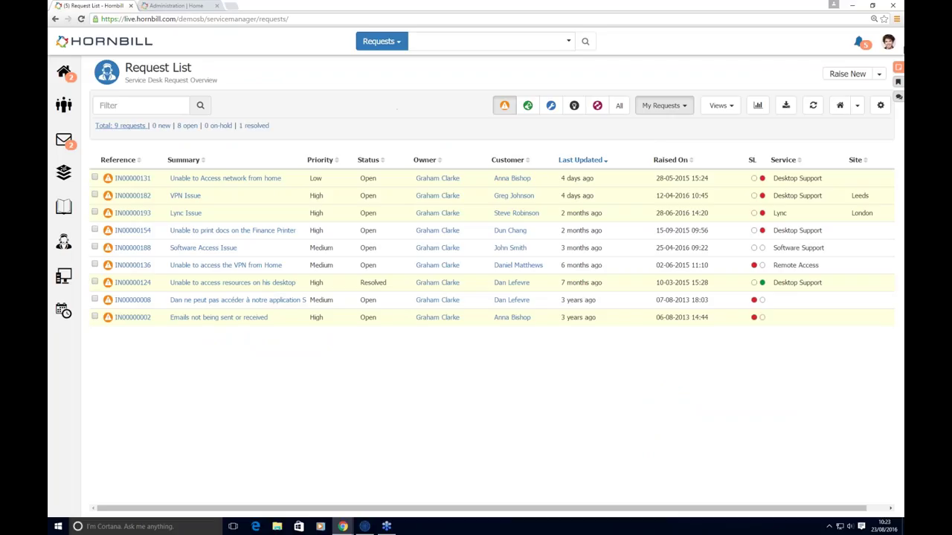
click(680, 112)
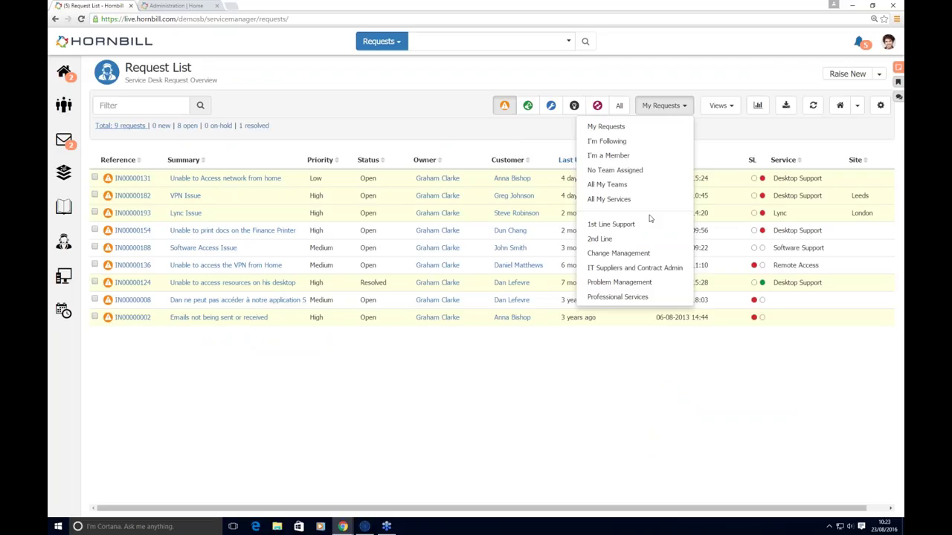
click(617, 185)
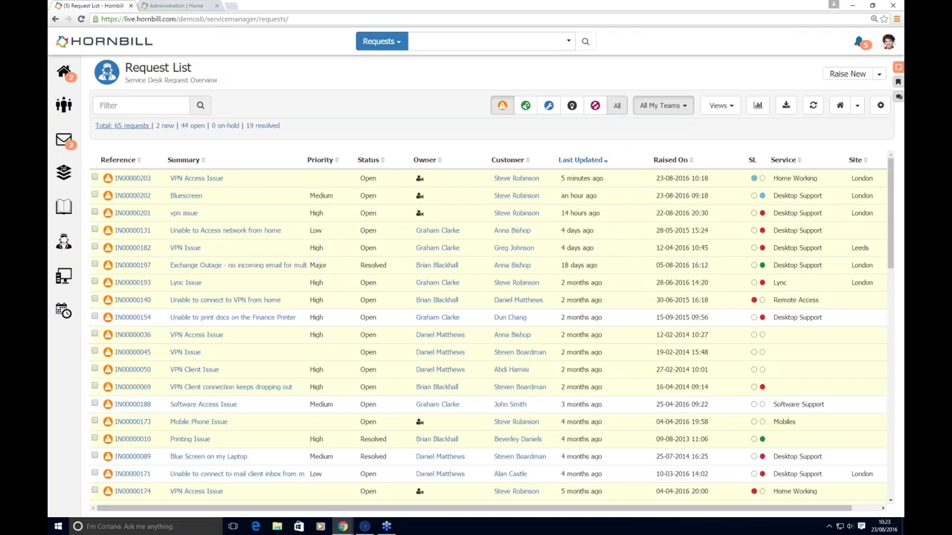
click(616, 110)
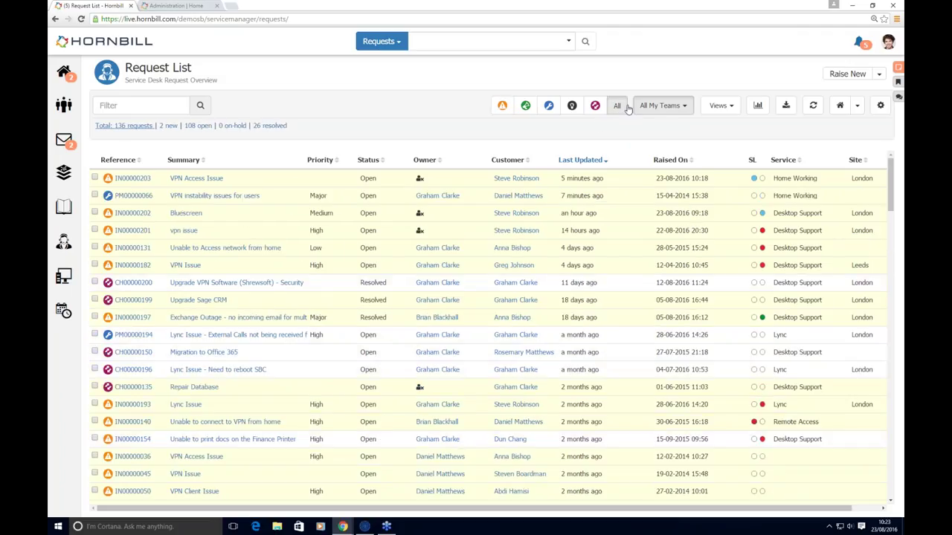
Filter the team requests by the keyword "vpn", and clear the filter.
click(103, 107)
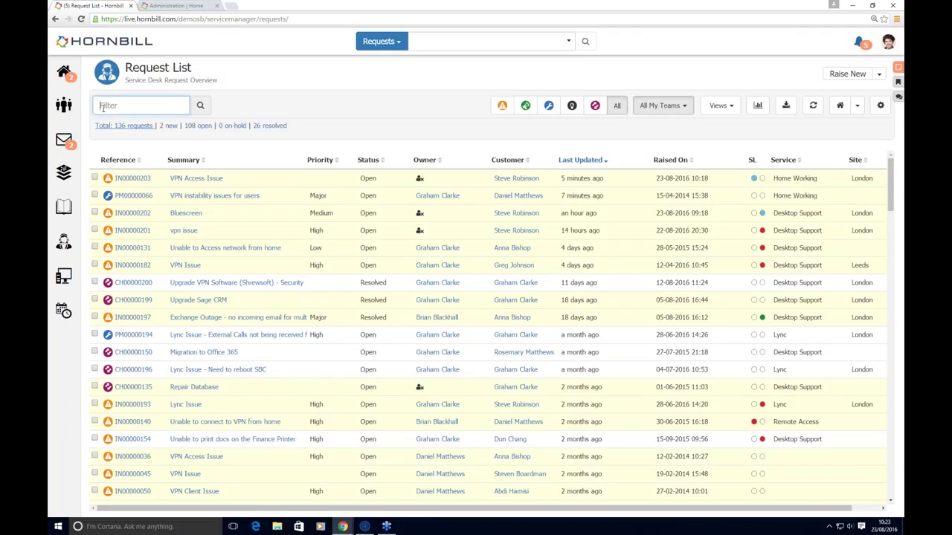
text(vpn)
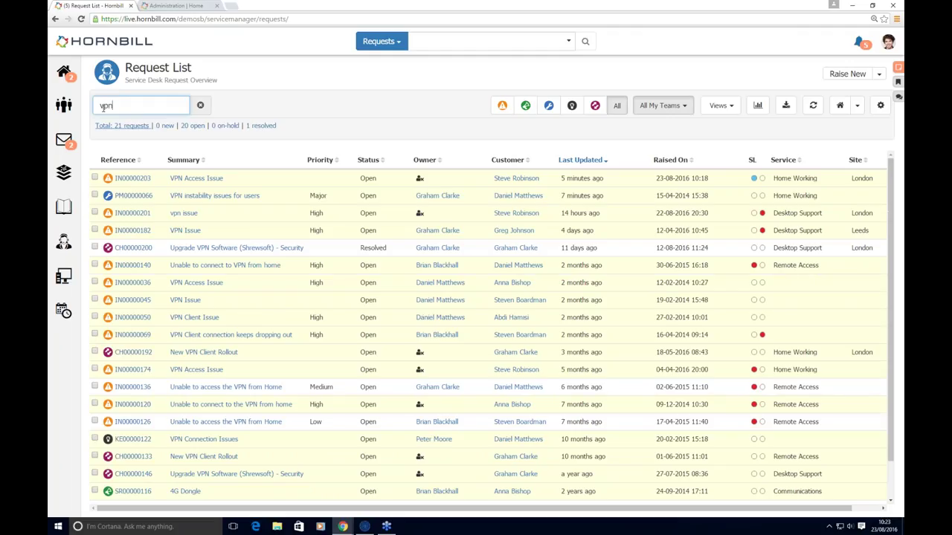
key(BackSpace)
key(BackSpace)
key(BackSpace)
Filter the request list by a request owner's first name, and clear the filter.
text(brian)
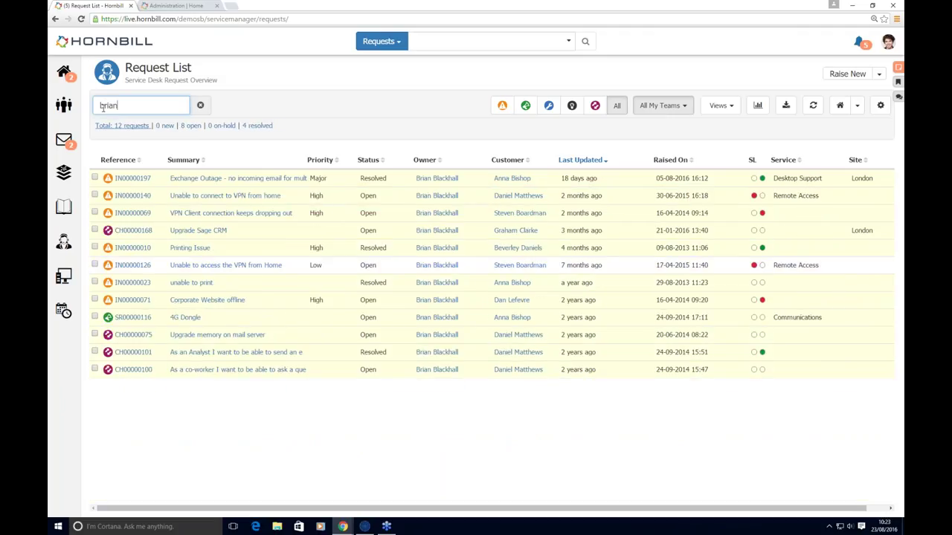
key(BackSpace)
key(BackSpace)
key(BackSpace)
key(BackSpace)
key(BackSpace)
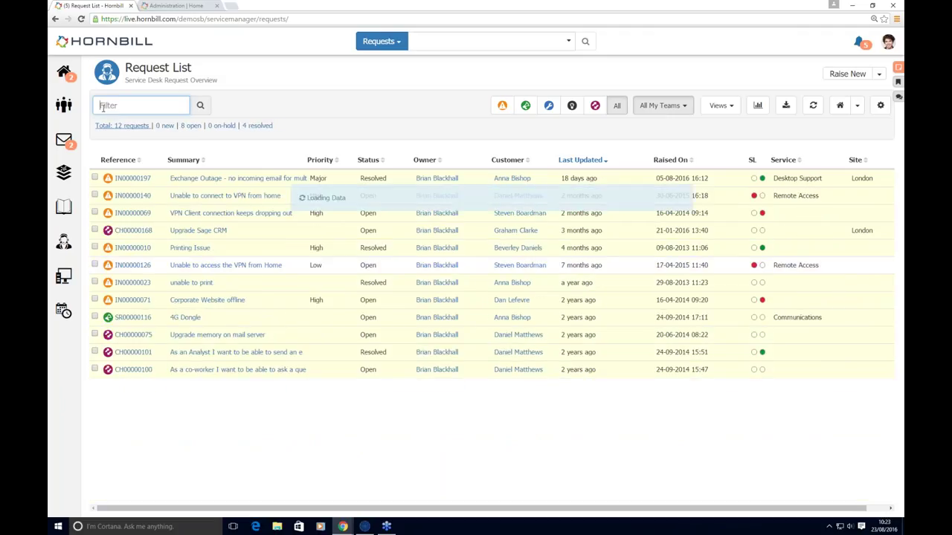
Filter the request list by a customer's first name, and clear the filter.
text(anna)
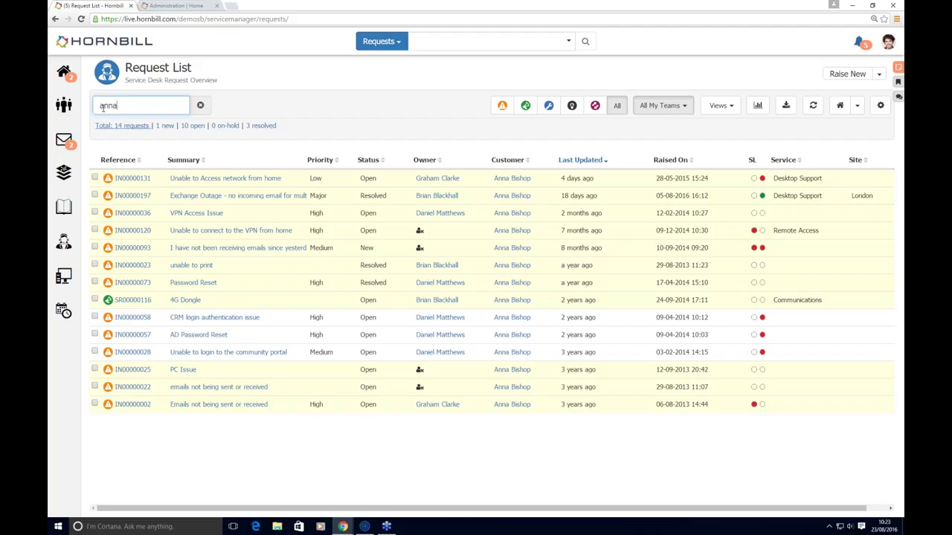
key(BackSpace)
key(BackSpace)
key(BackSpace)
key(BackSpace)
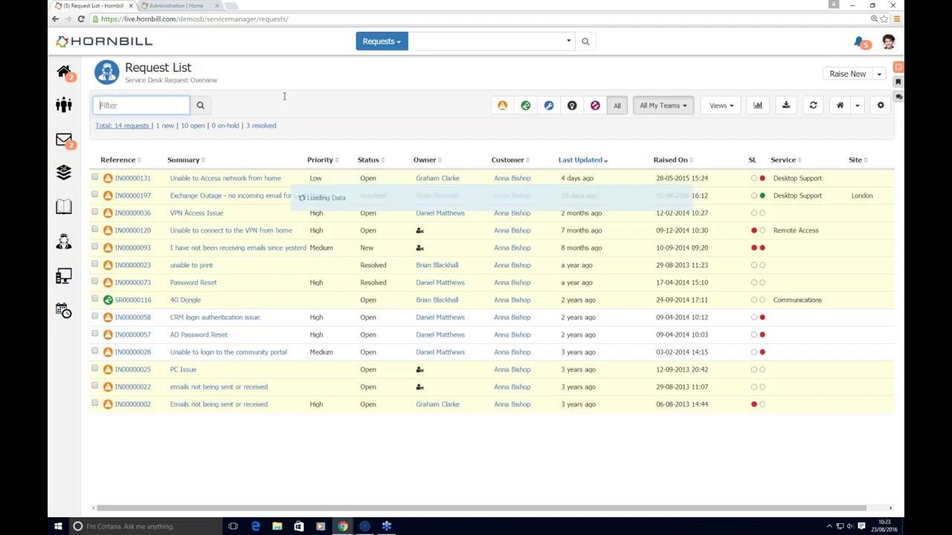
Open the saved High Priority Incidents view for editing.
click(684, 108)
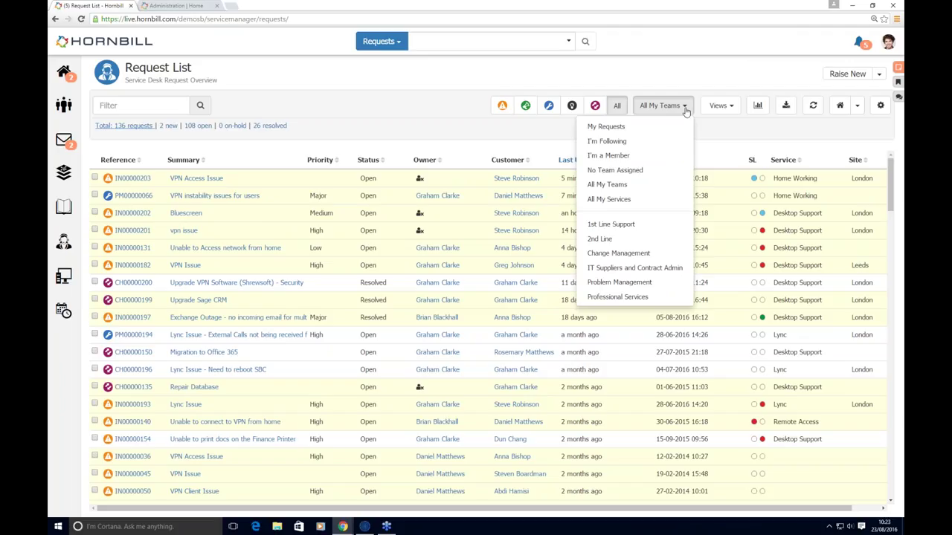
click(733, 106)
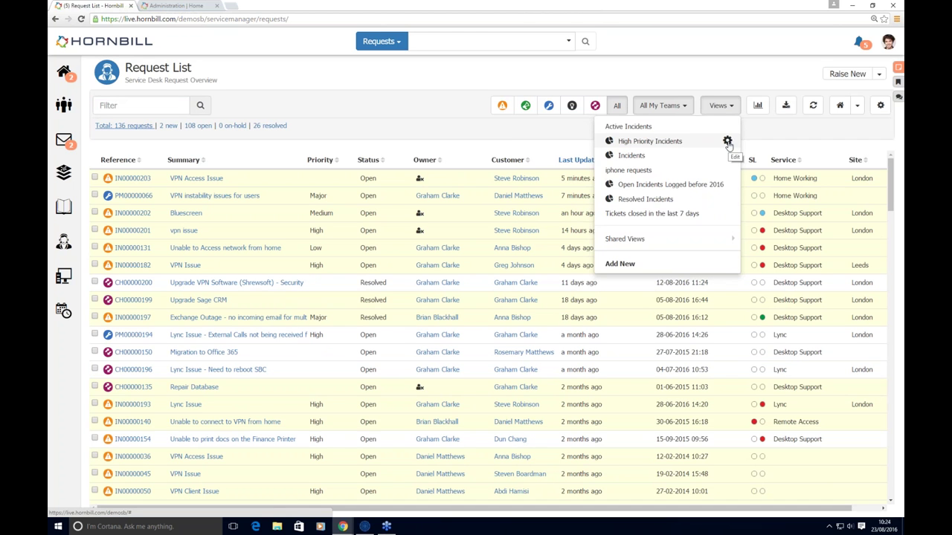
click(727, 141)
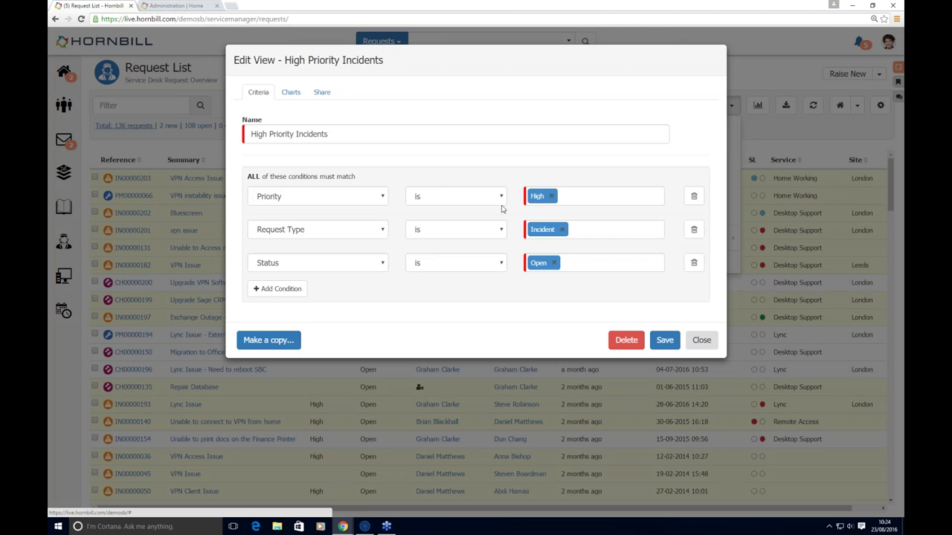
Try a condition in the High Priority Incidents view where Service is Desktop Support, and remove that condition.
click(273, 289)
click(315, 297)
scroll(313, 349, down, 5)
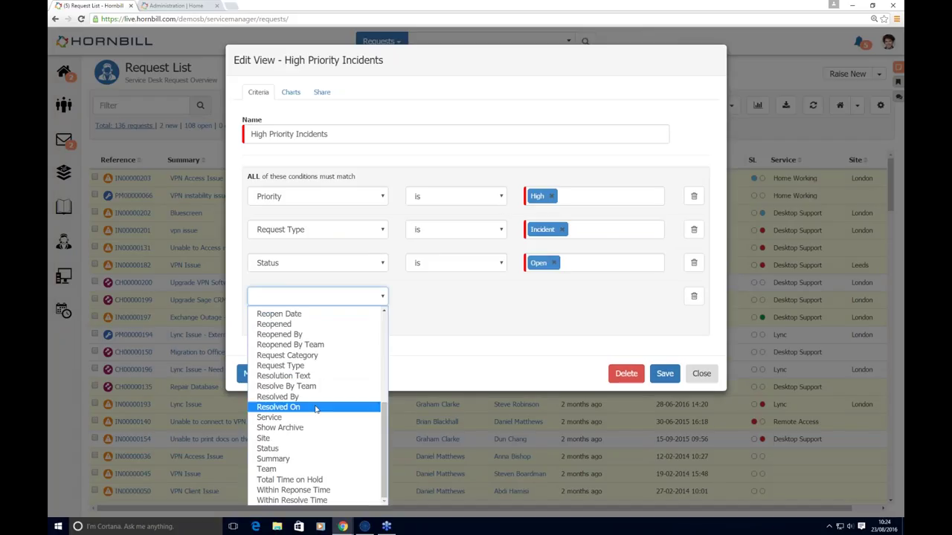
click(269, 417)
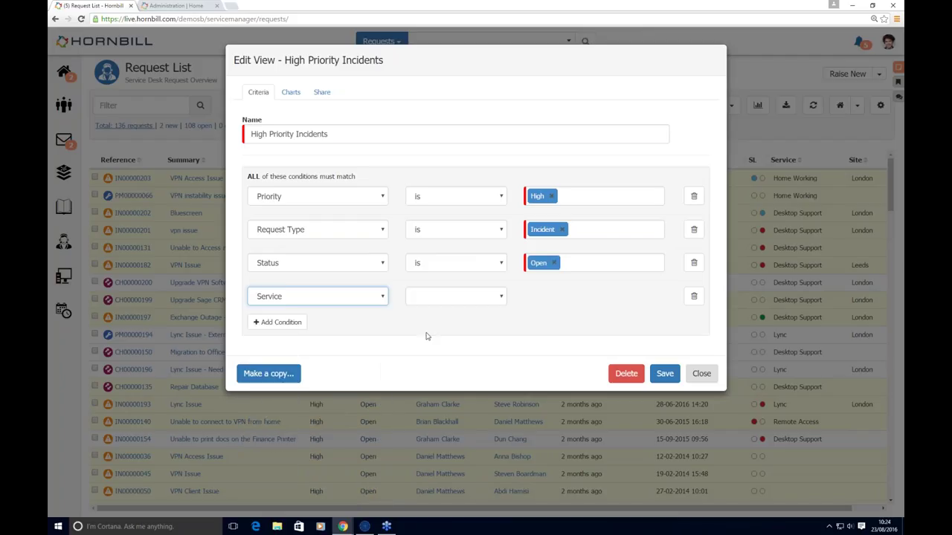
click(434, 296)
click(426, 311)
click(565, 296)
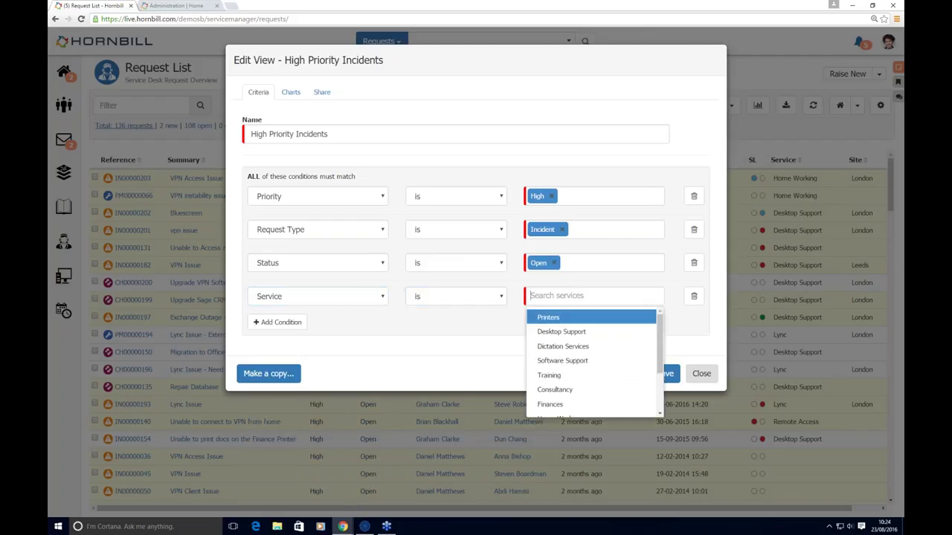
click(557, 332)
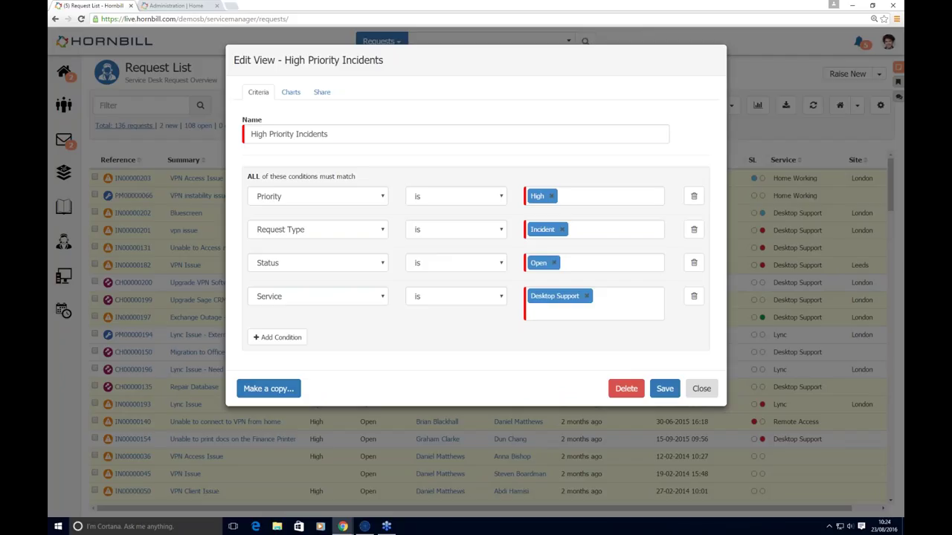
click(694, 296)
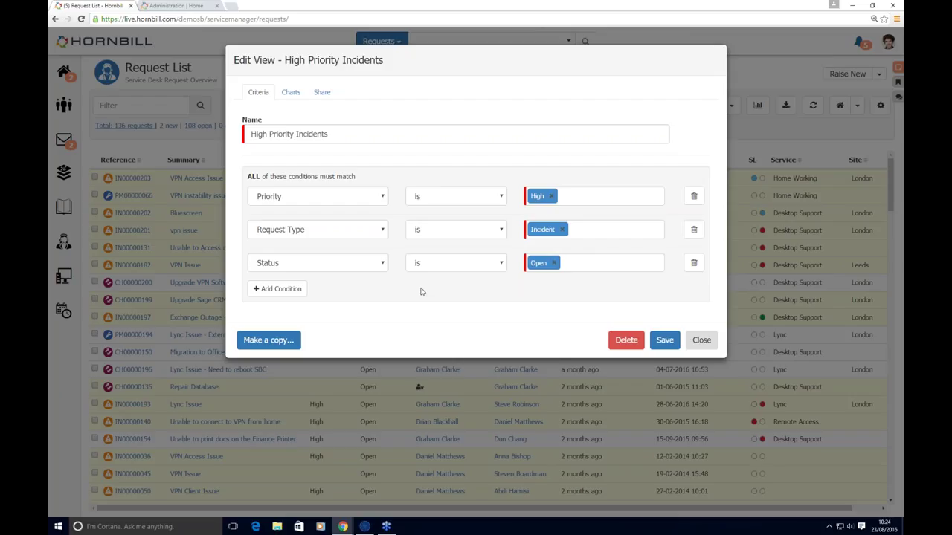
Examine the view's existing charts by team, owner and site.
click(291, 92)
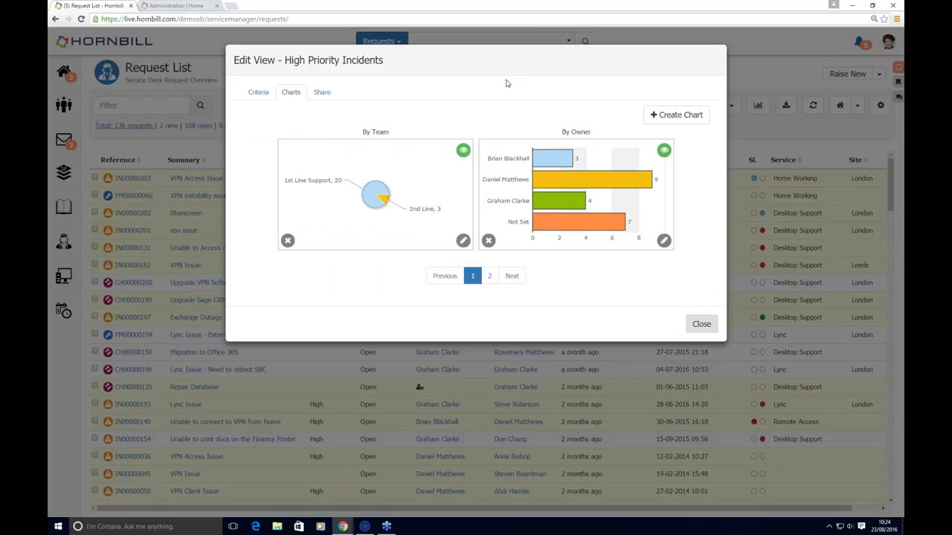
mouse_move(375, 197)
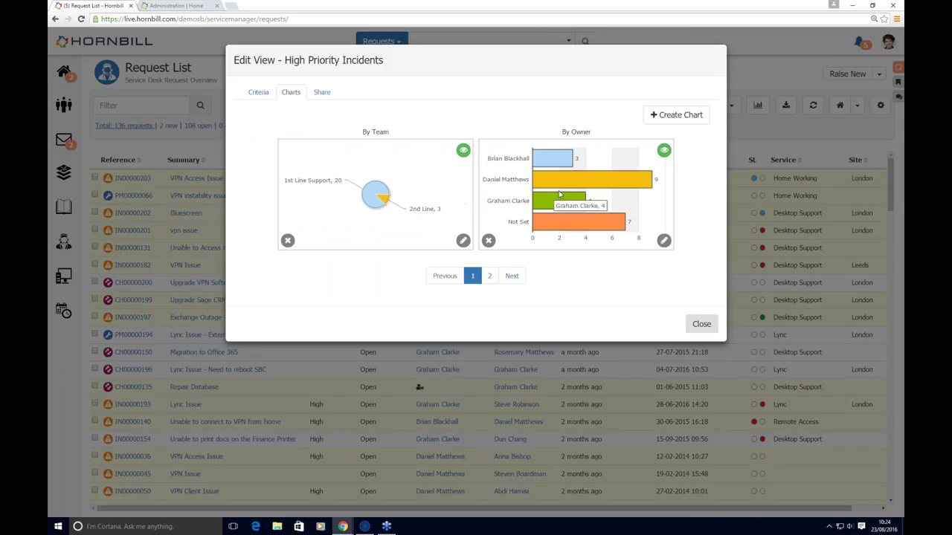
mouse_move(573, 222)
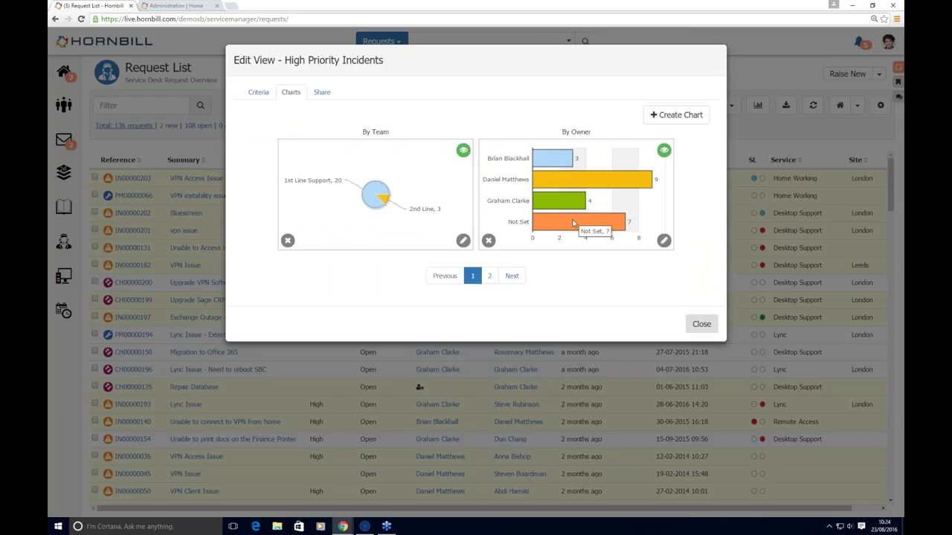
click(513, 275)
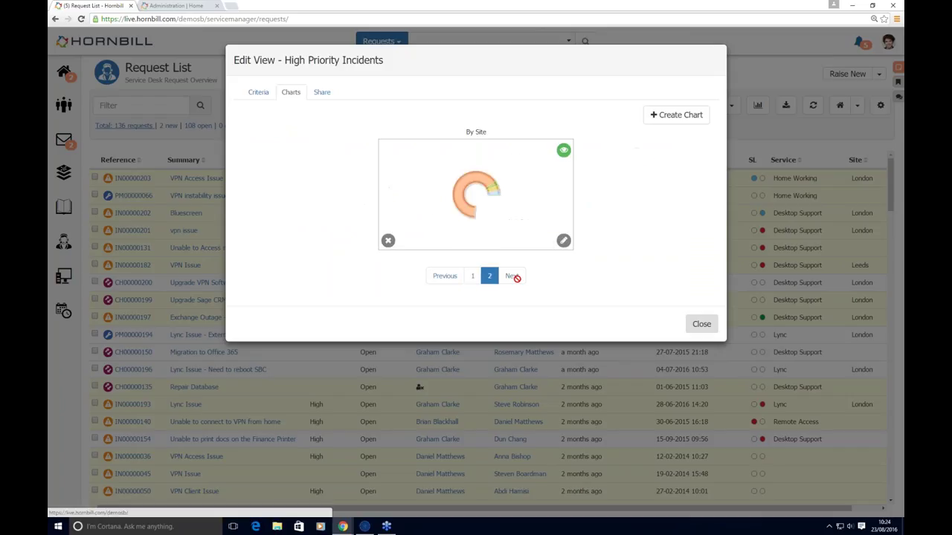
mouse_move(461, 209)
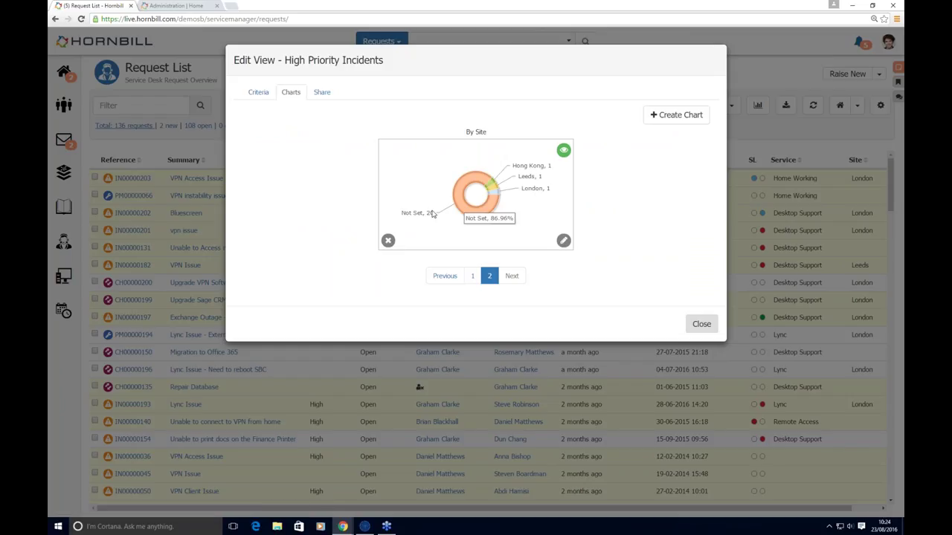
Create a doughnut chart titled Customer with Customer as its X-axis, preview and save it, and close the view editor.
click(676, 115)
click(352, 228)
text(Customer)
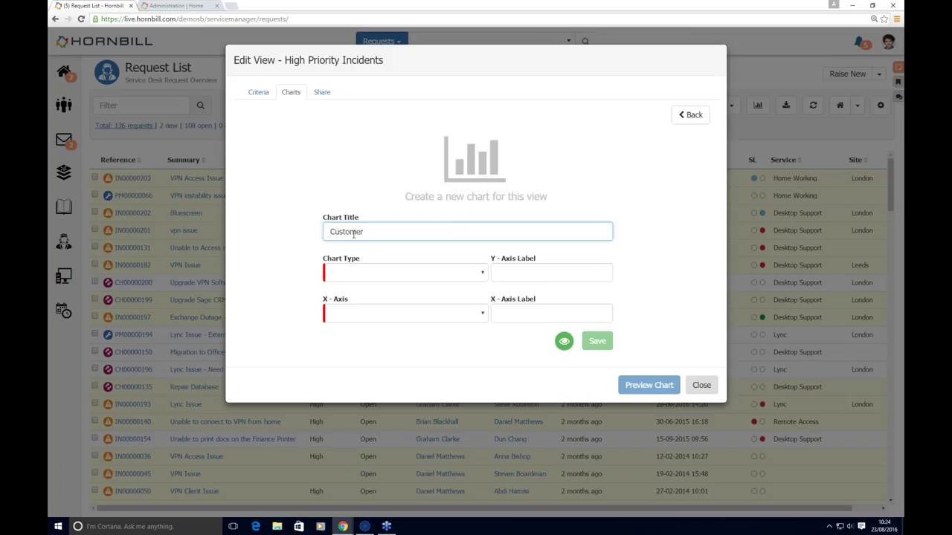
click(357, 277)
click(352, 362)
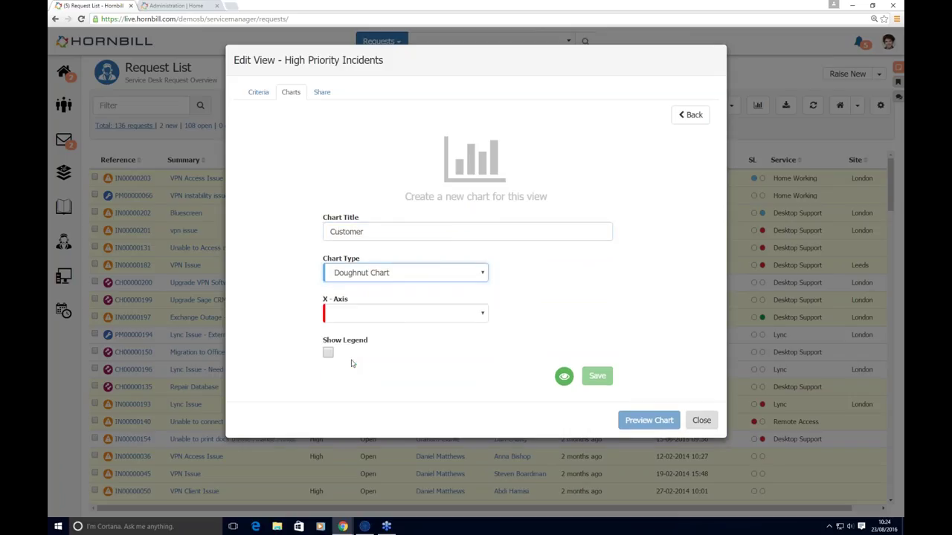
click(391, 315)
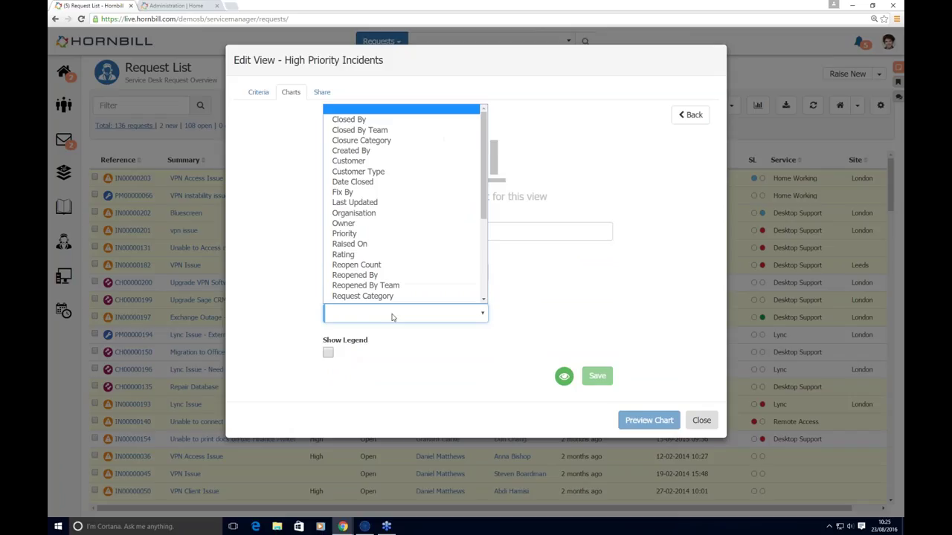
click(374, 155)
click(643, 420)
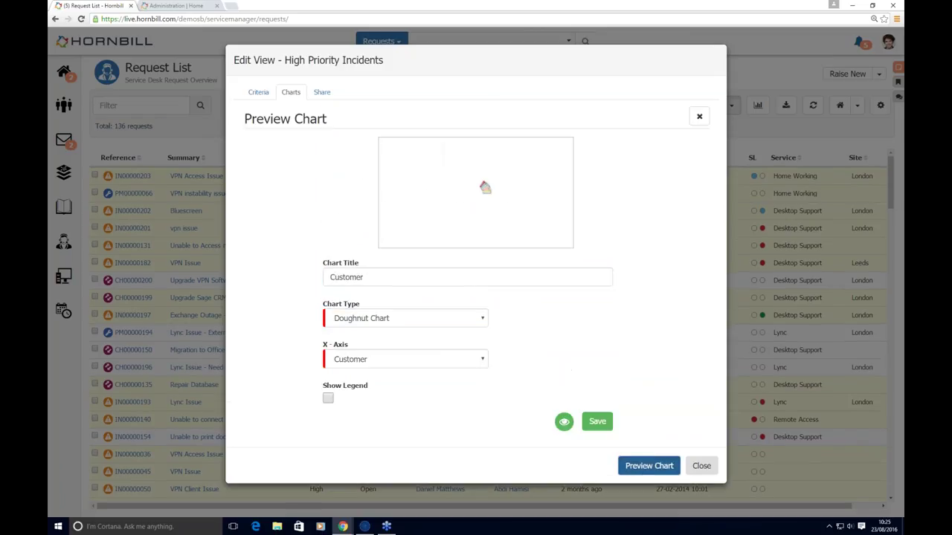
click(599, 422)
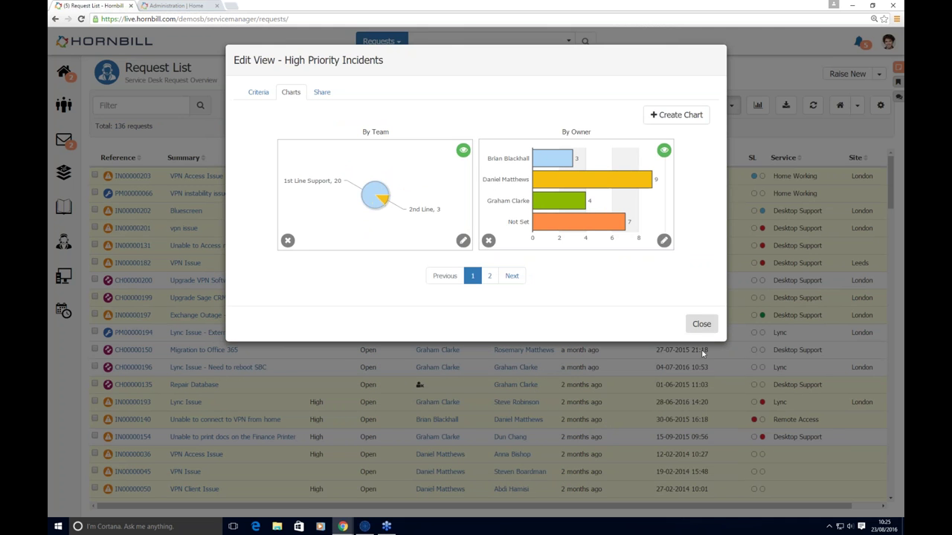
click(701, 323)
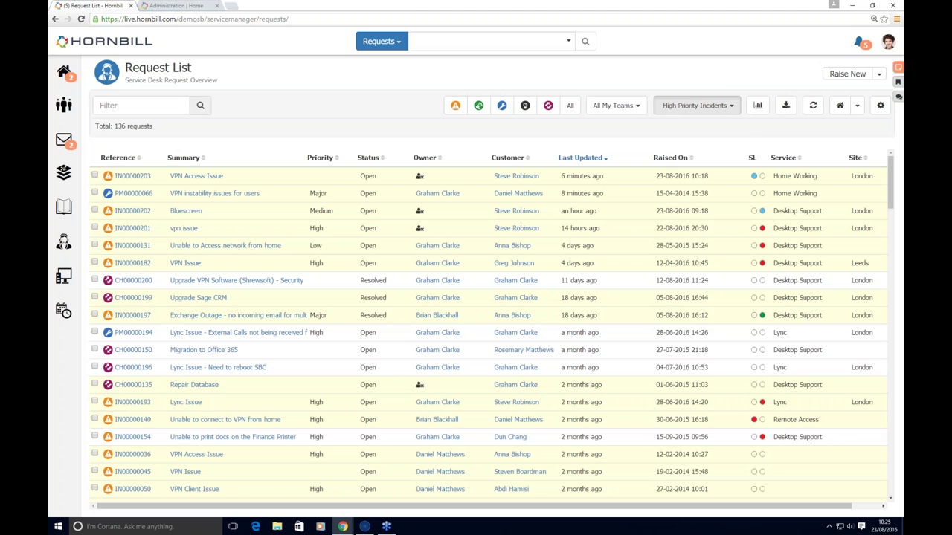
Show the dashboards and move the Customer chart into the place of the Raised per Month chart.
click(757, 108)
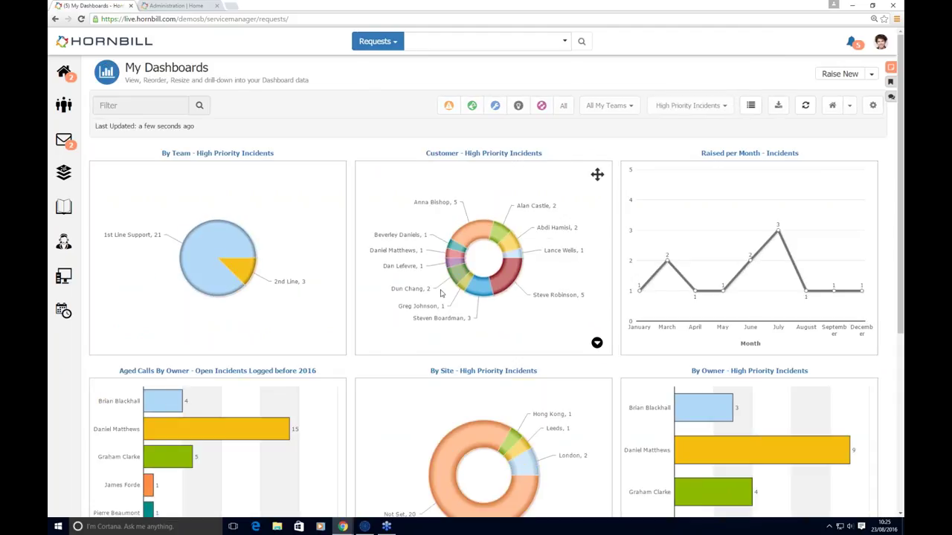
drag(597, 175, 736, 179)
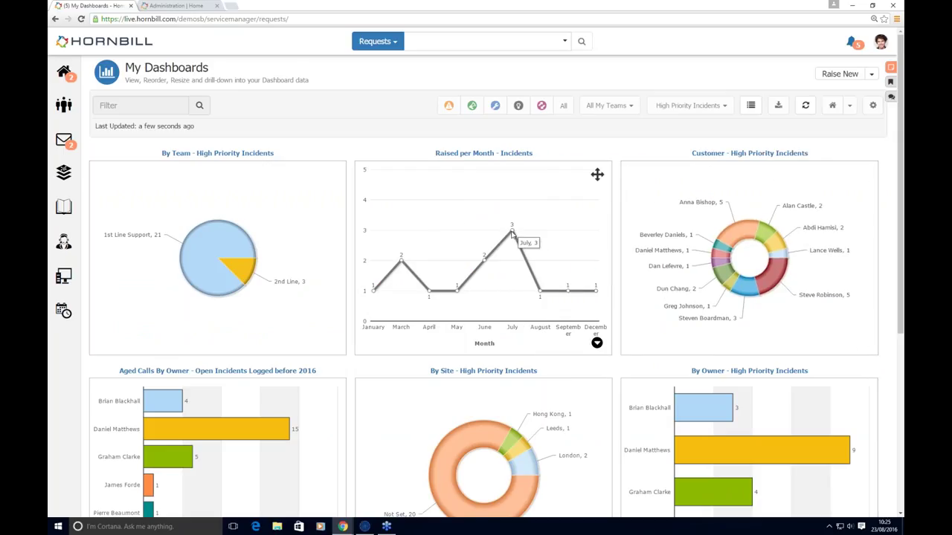
Drill into July in the Raised per Month chart, view the export columns available for those requests, and cancel the export.
click(511, 233)
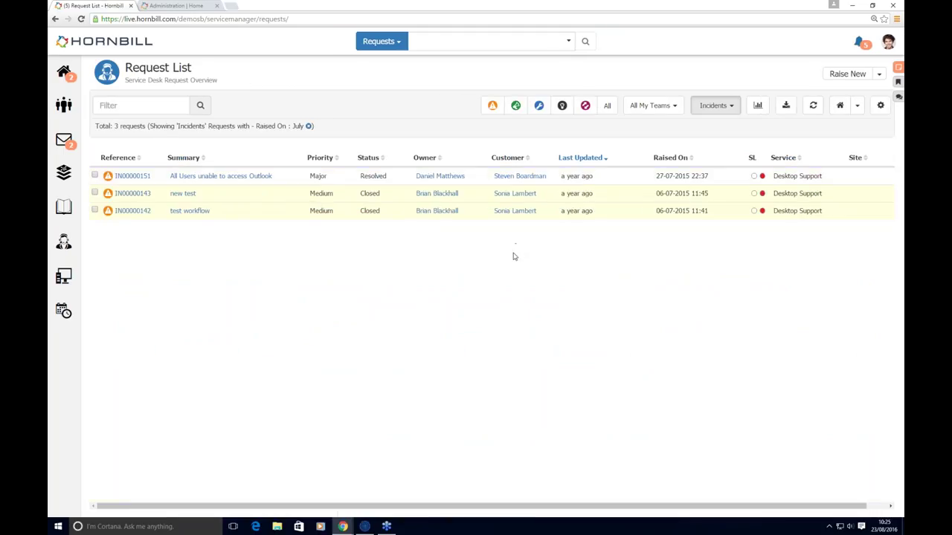
click(785, 106)
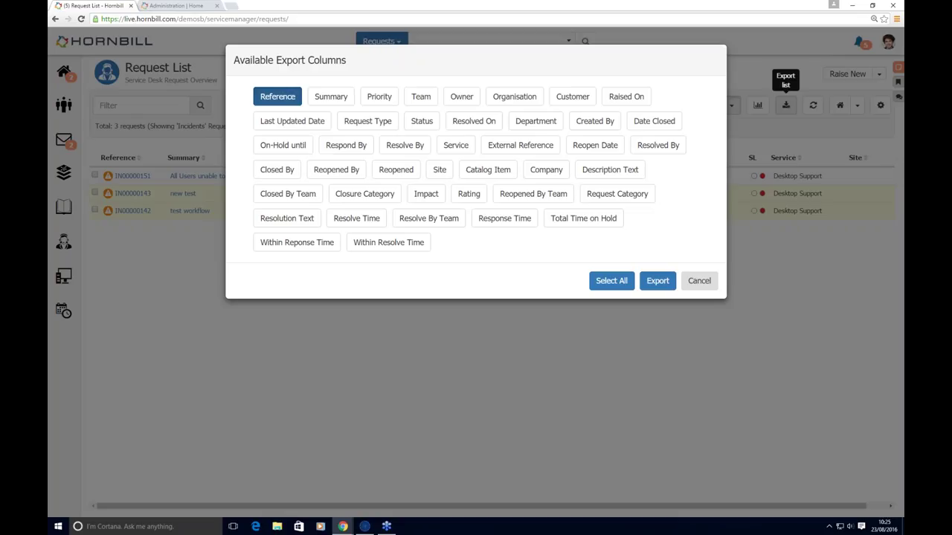
click(703, 280)
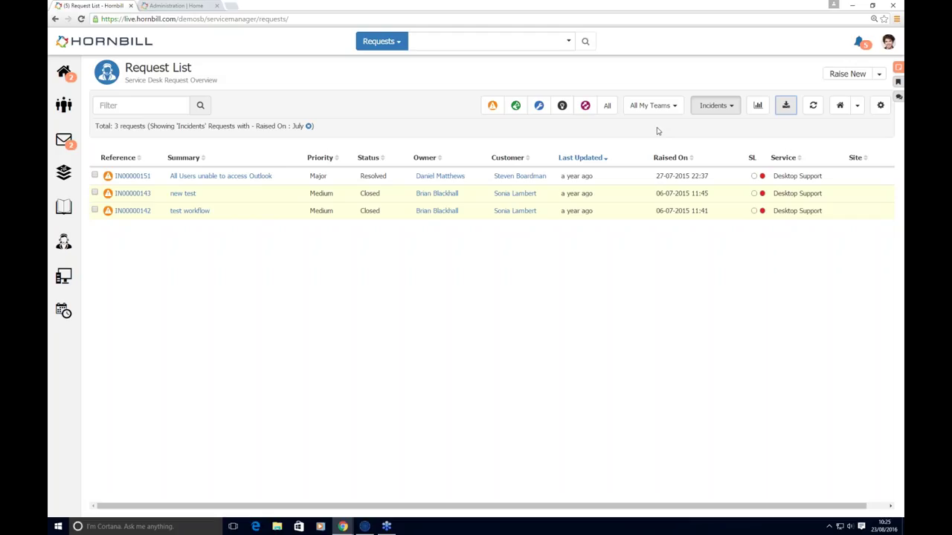
View the shared Service Desk mailbox, and the request types available for raising a new request from the Request List.
click(67, 139)
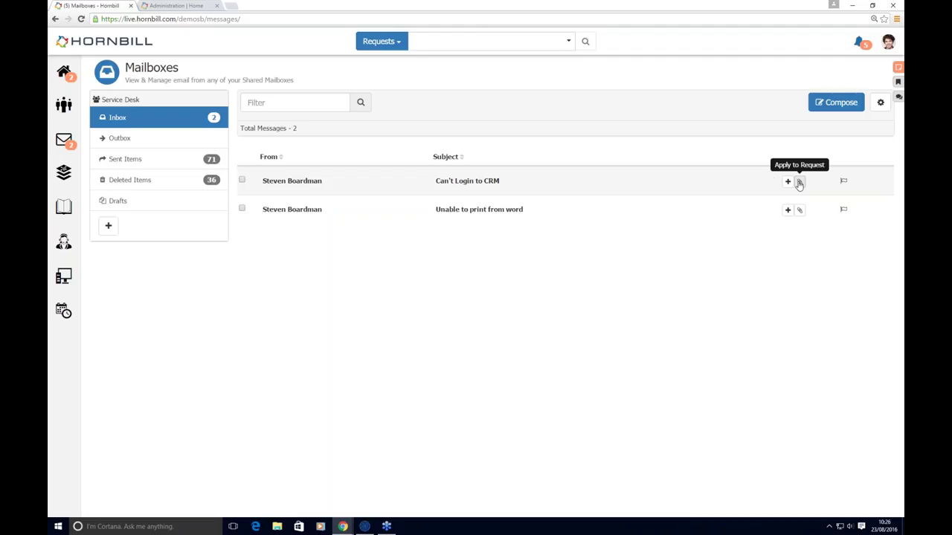
click(117, 46)
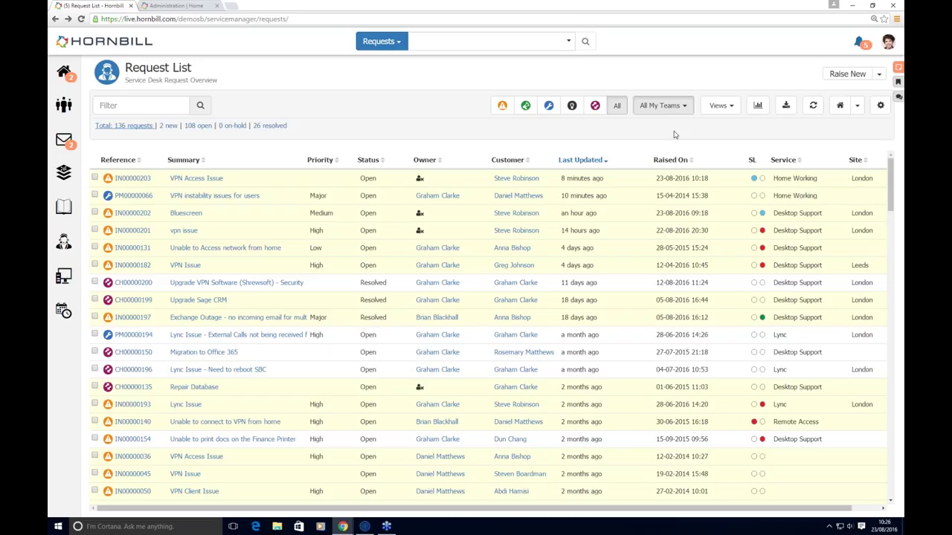
click(878, 74)
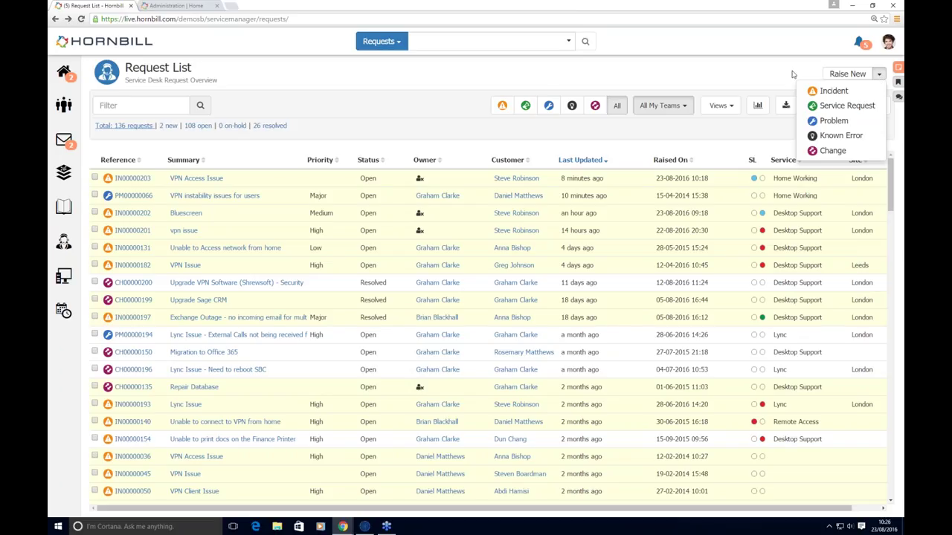
Switch to Hornbill Administration, browse the Service Manager business processes, and open the Desktop Incidents process.
click(175, 6)
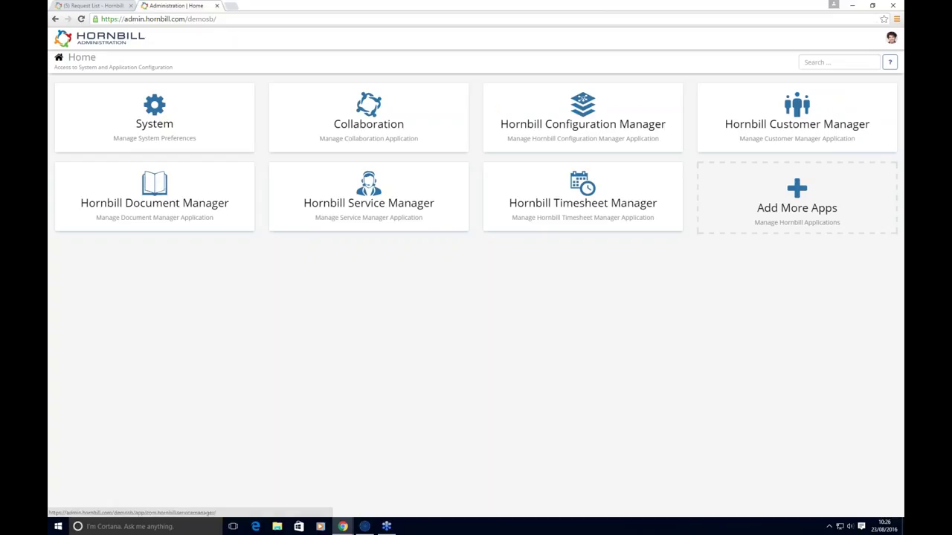
click(368, 197)
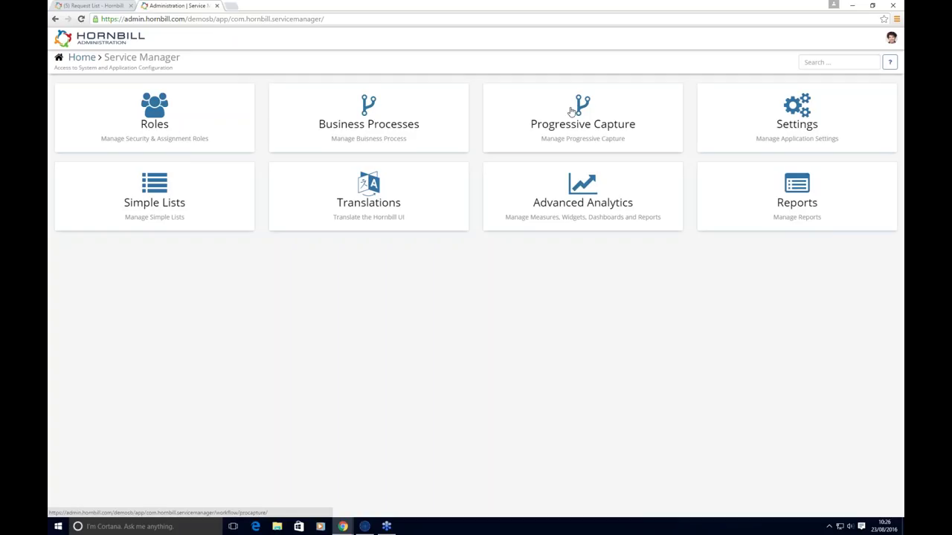
click(395, 111)
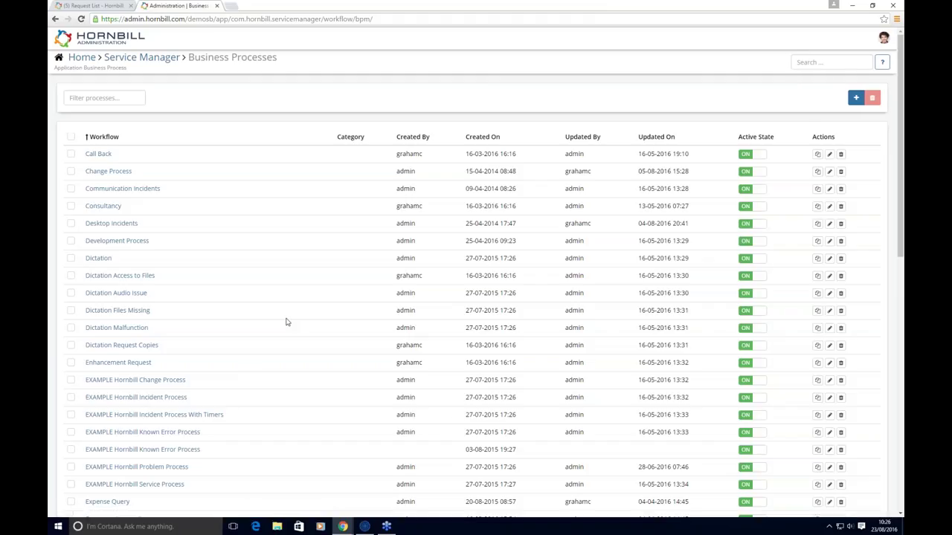
scroll(286, 322, down, 3)
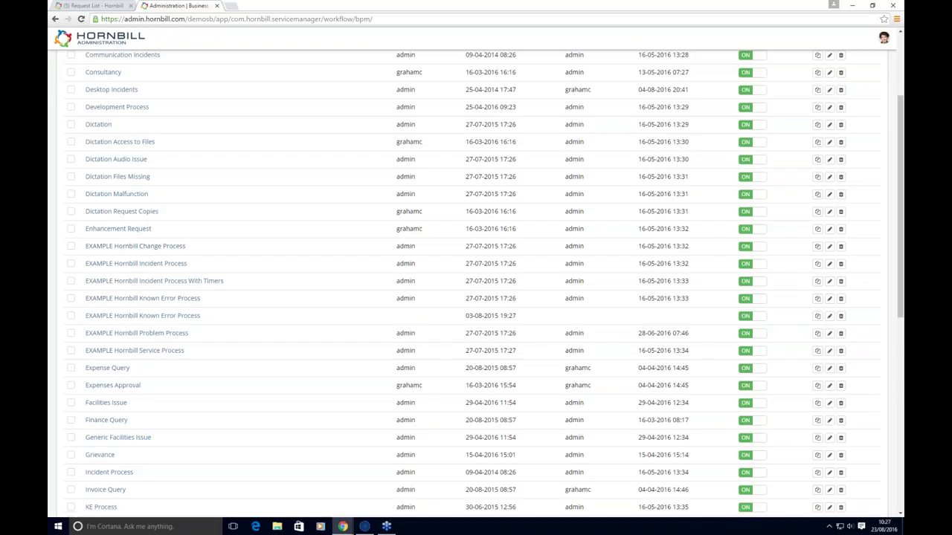
scroll(137, 215, up, 3)
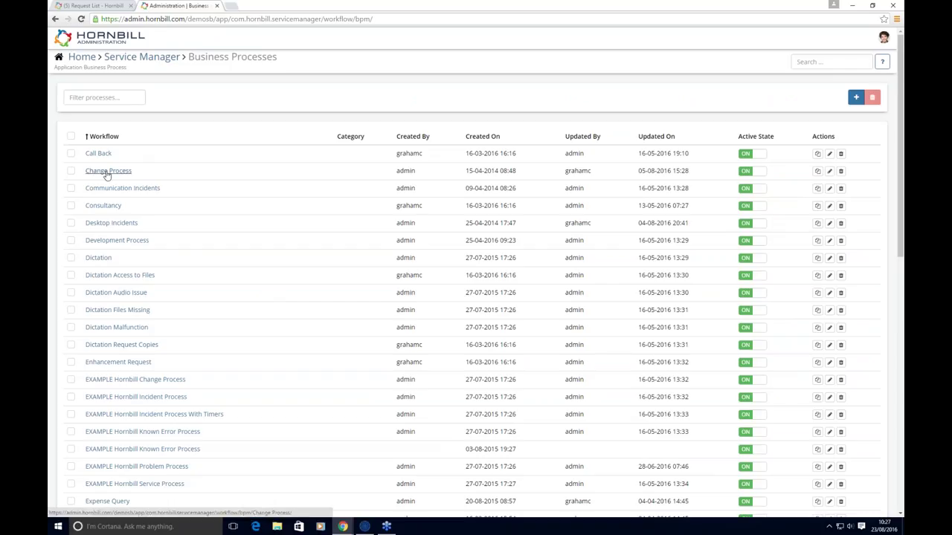
click(120, 220)
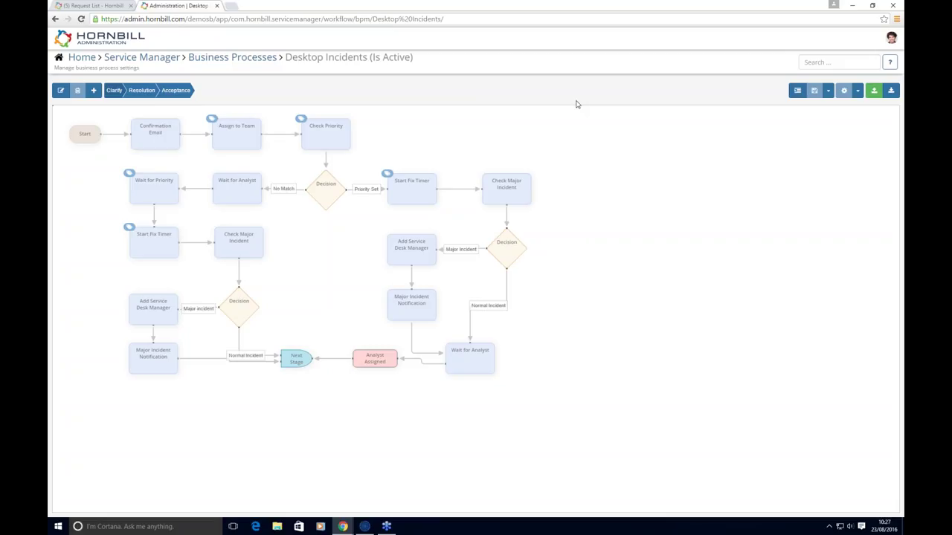
Try adding an Authorisation node branching from the decision after Check Priority in the Clarify stage.
mouse_move(325, 215)
drag(325, 218, 317, 276)
click(355, 313)
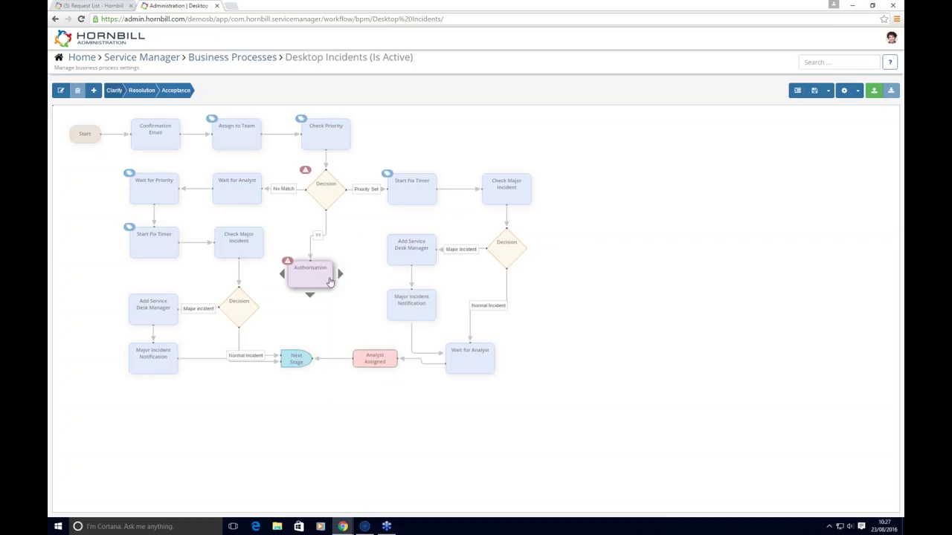
Review the Resolution, Acceptance and Clarify stages of the Desktop Incidents process, and return to the business process list.
click(139, 90)
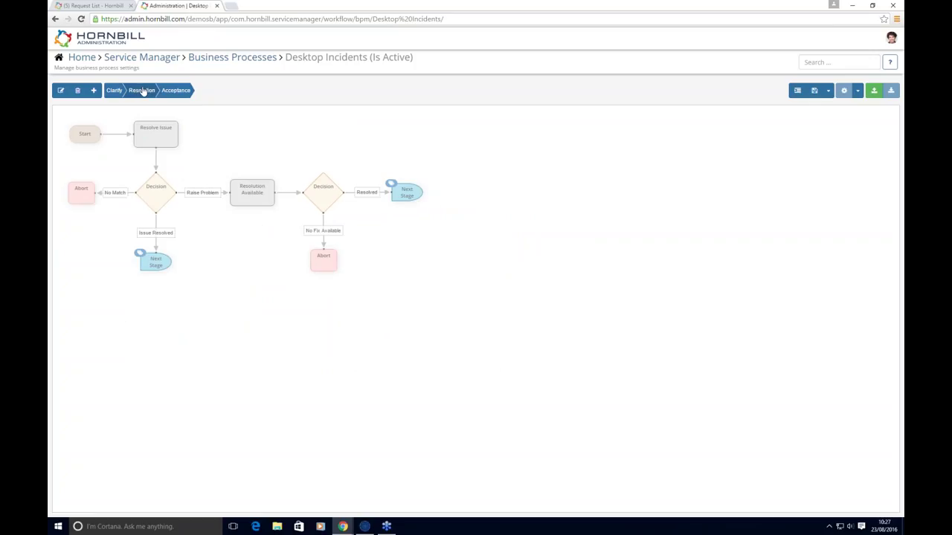
click(170, 91)
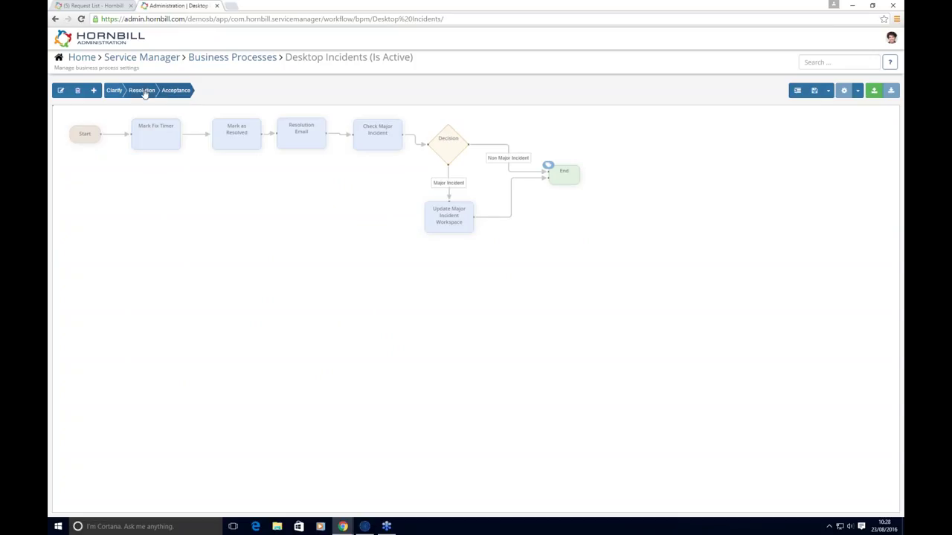
click(112, 92)
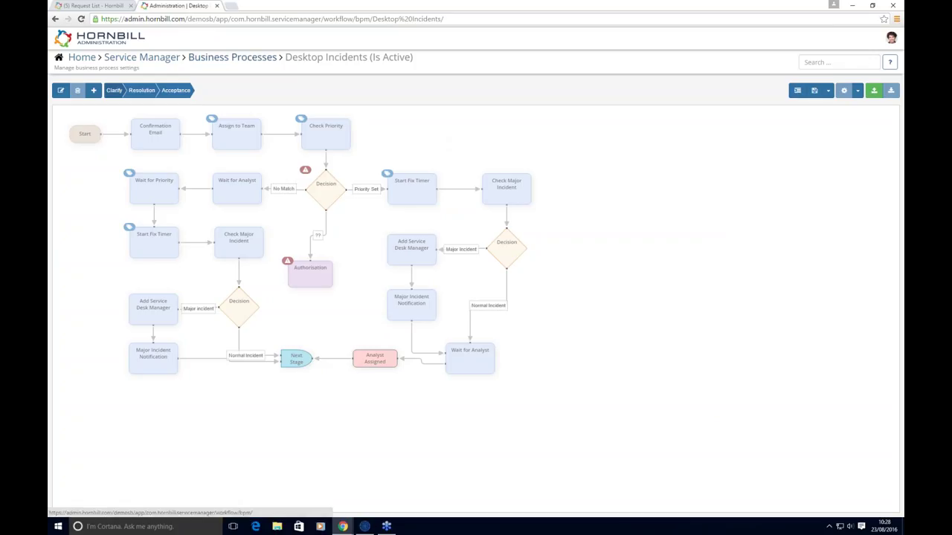
click(248, 60)
click(476, 102)
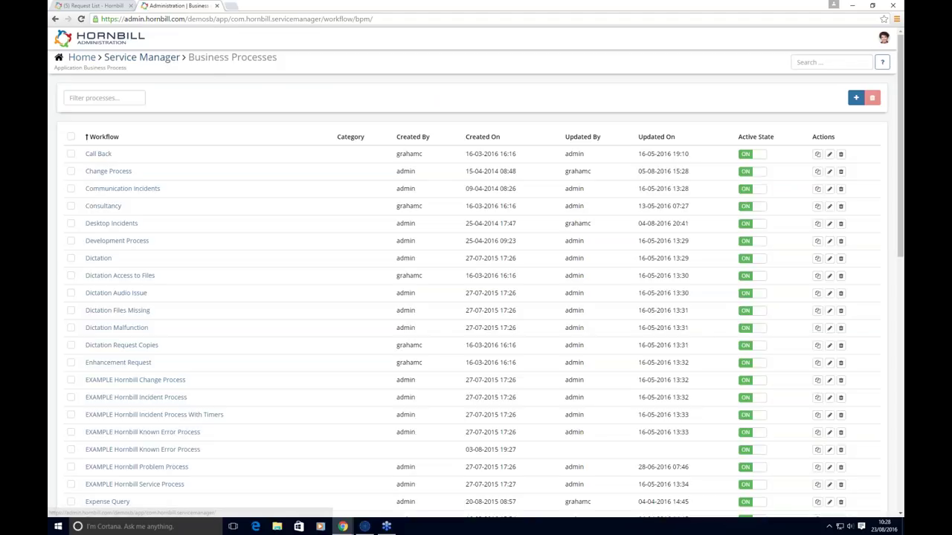
Browse the Service Manager progressive captures and open the new request flow.
click(158, 59)
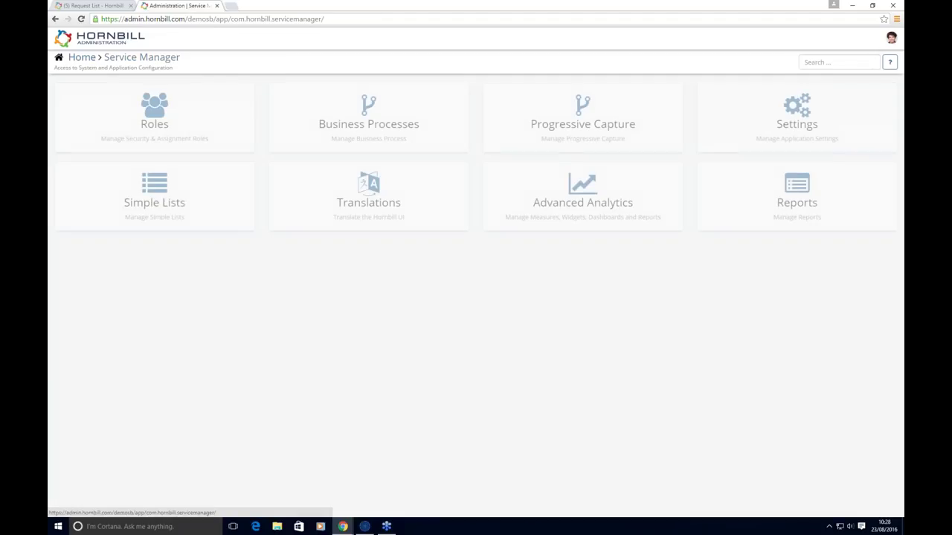
click(629, 122)
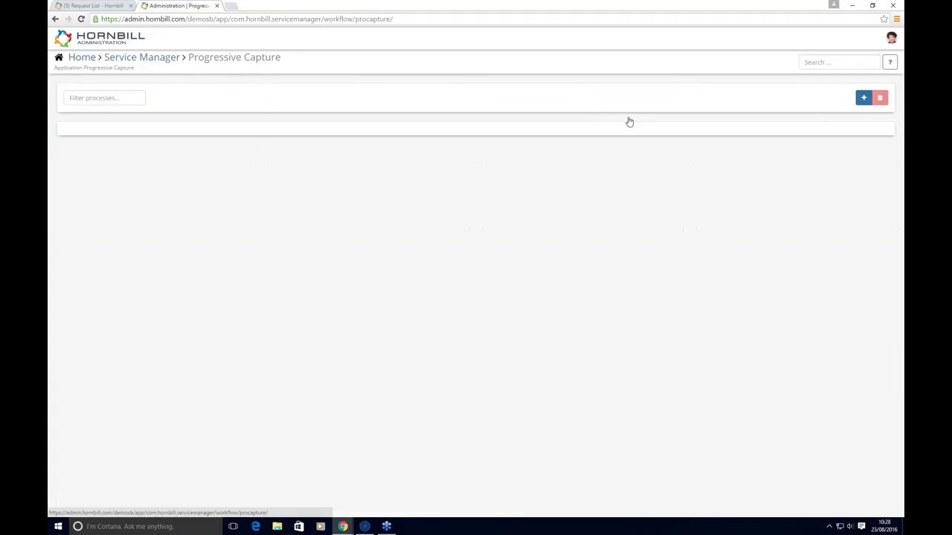
scroll(232, 290, down, 3)
scroll(231, 290, down, 5)
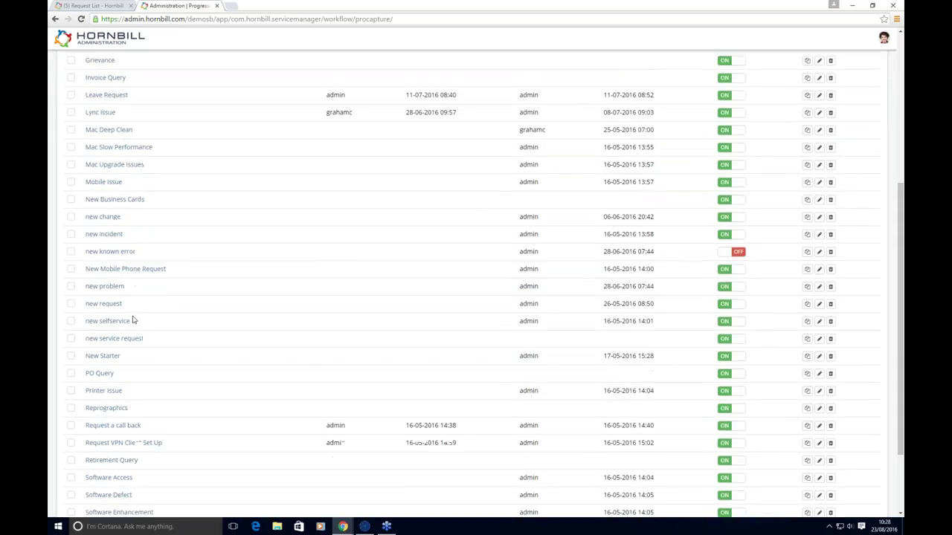
click(103, 304)
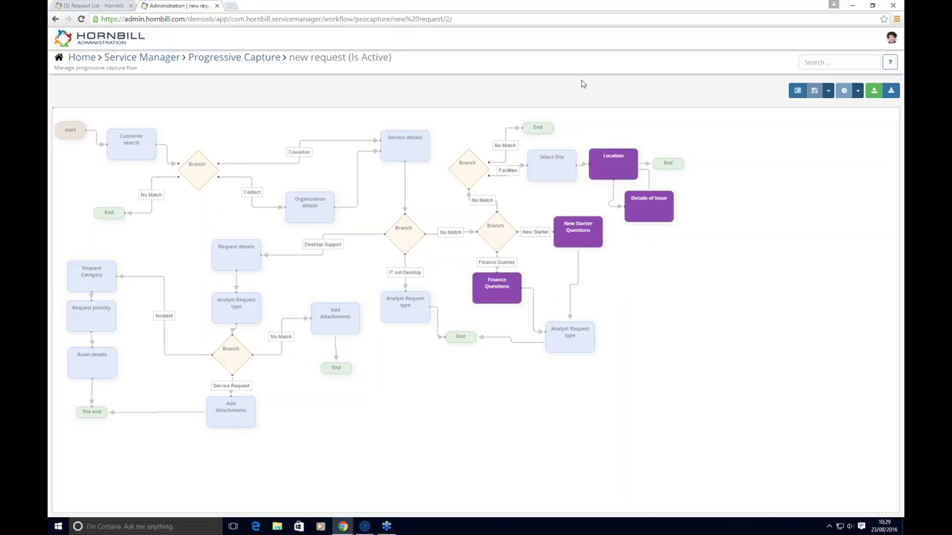
Return to the Request List and start raising a new request without choosing its type.
click(95, 6)
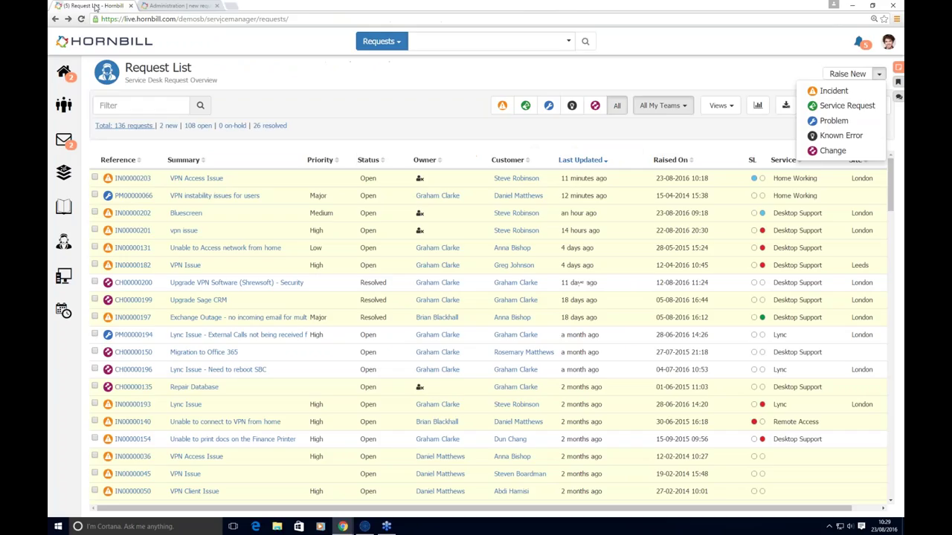
click(751, 139)
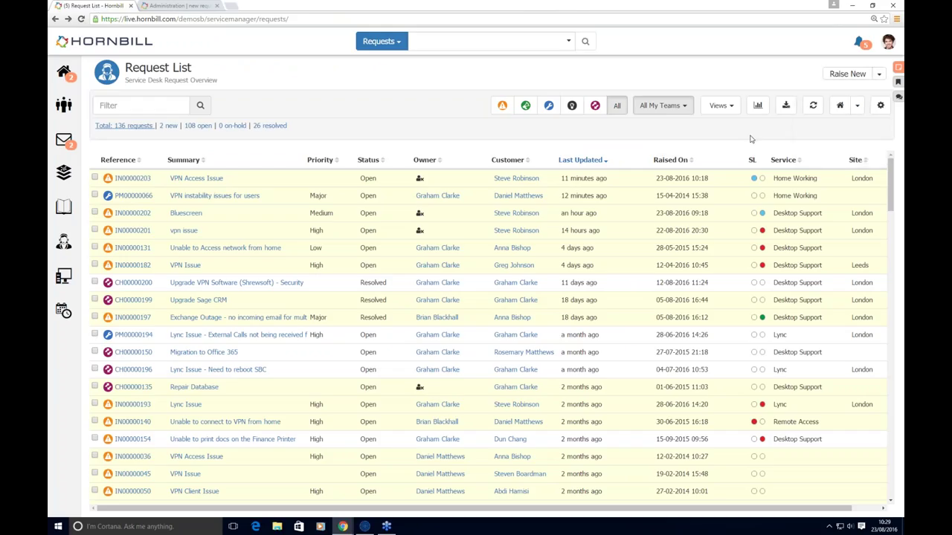
click(876, 75)
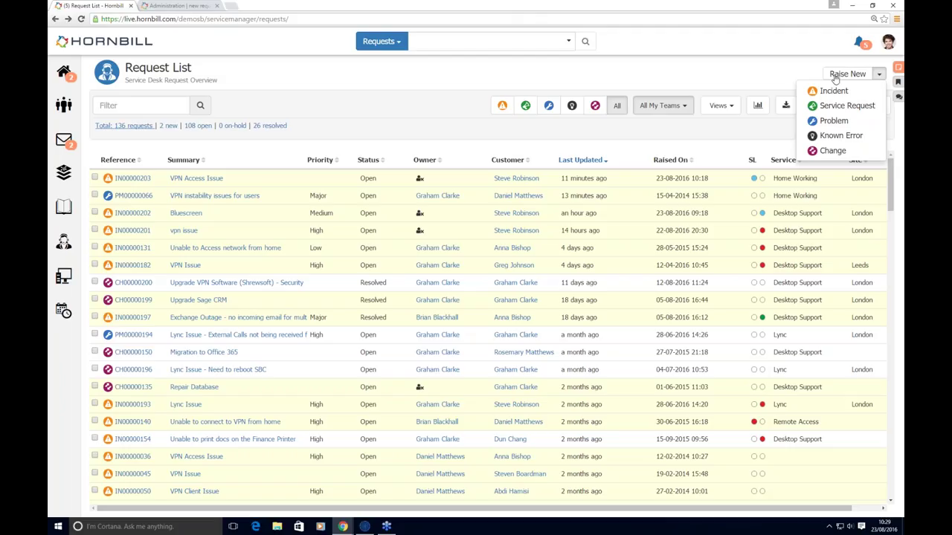
click(849, 74)
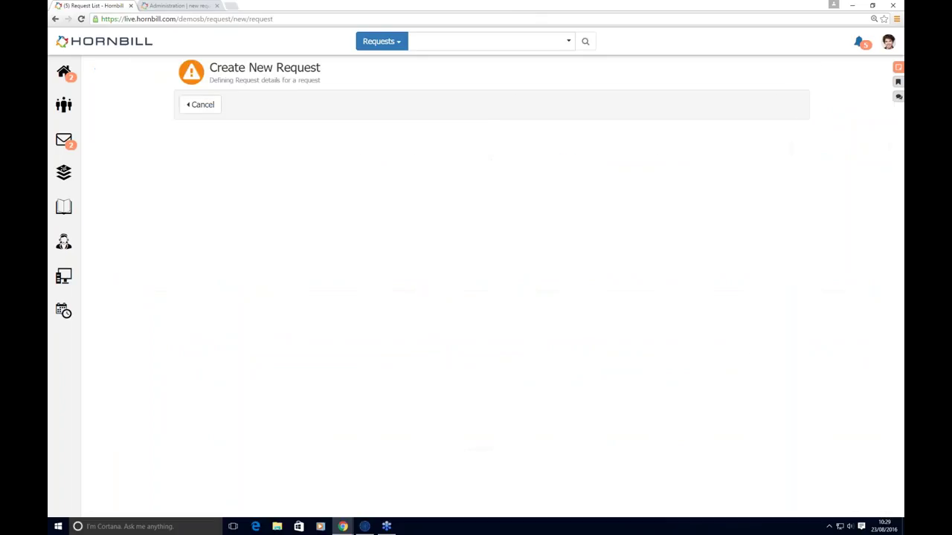
Search for the customer by first name, select the match from Ares Computer Services, and continue to the services.
text(steve)
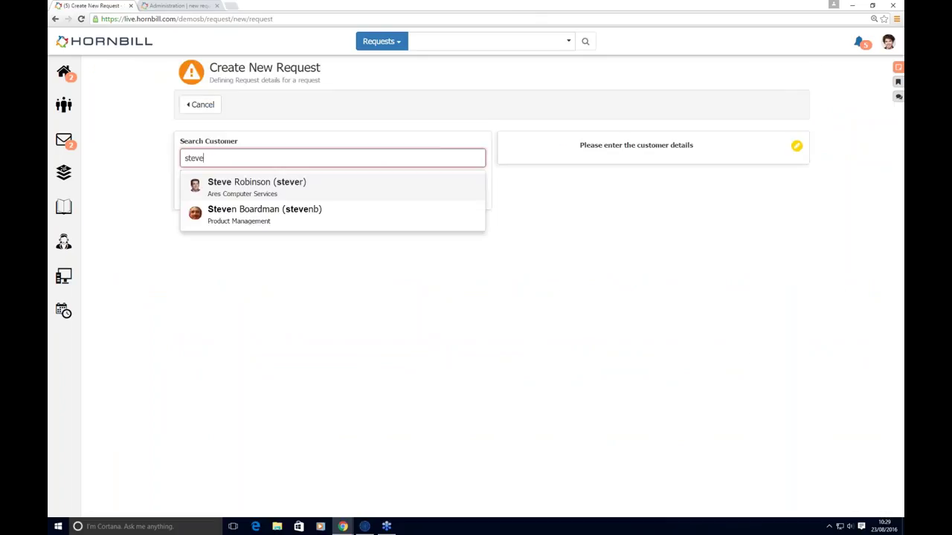
click(220, 188)
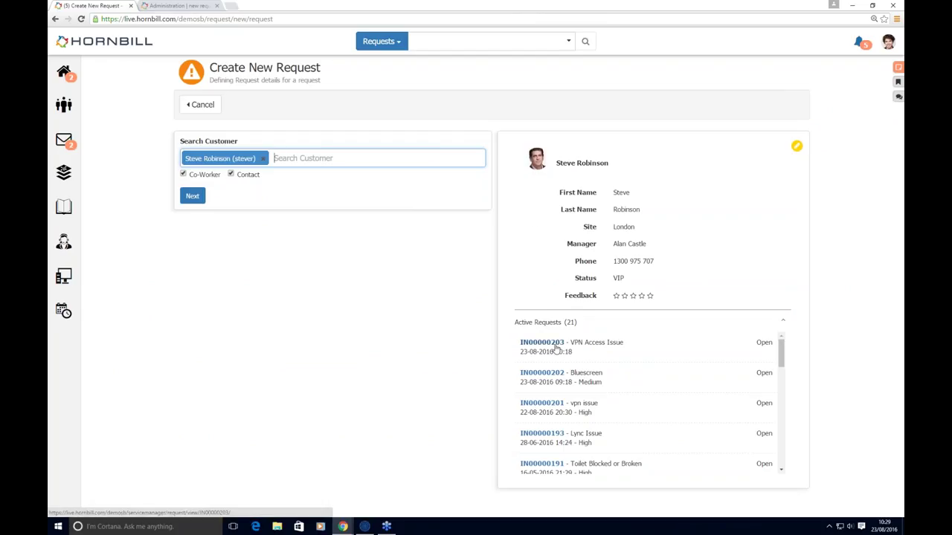
mouse_move(557, 348)
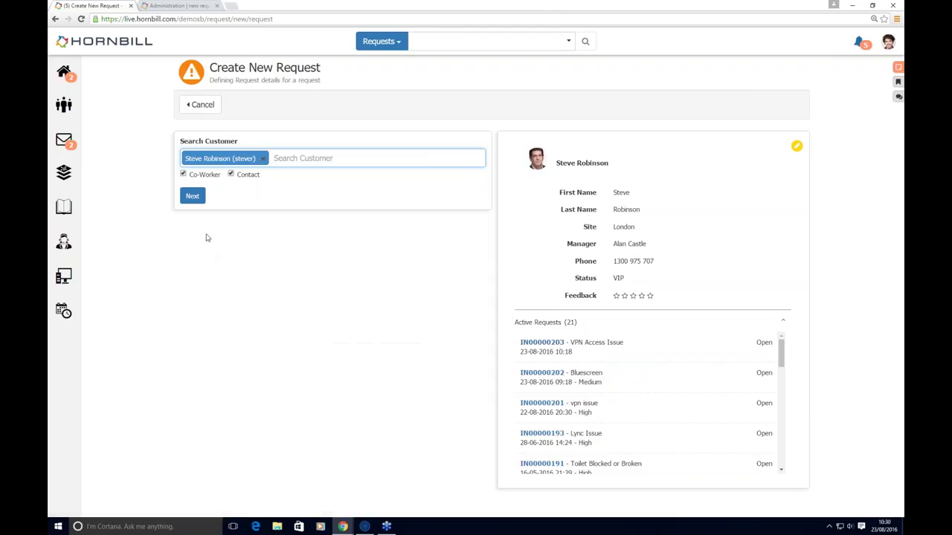
click(193, 196)
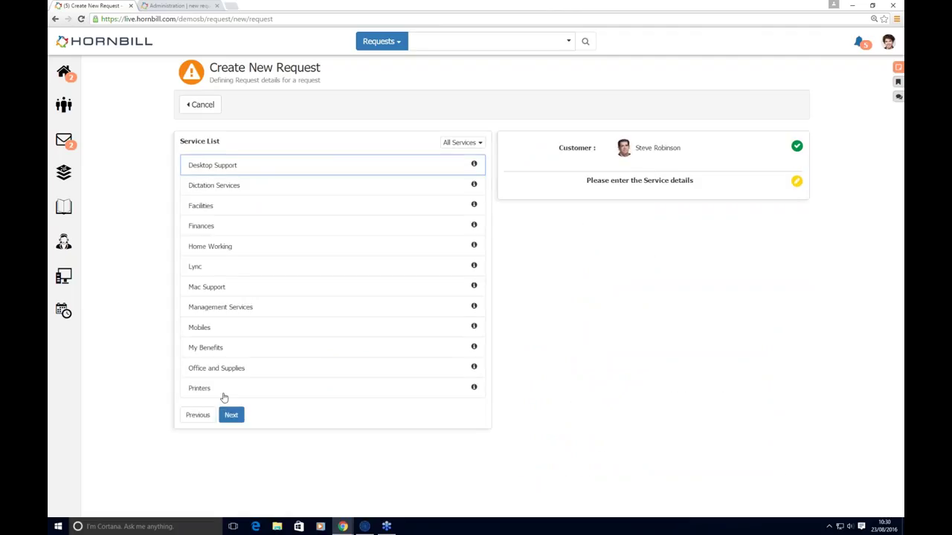
View the Mac Support catalog items, choose Desktop Support as the service, and continue to the request details.
click(226, 287)
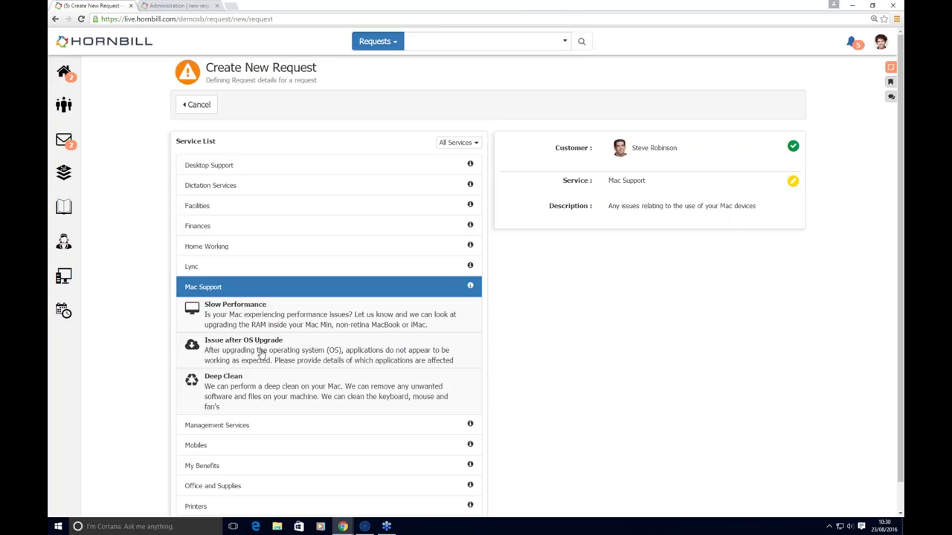
click(234, 165)
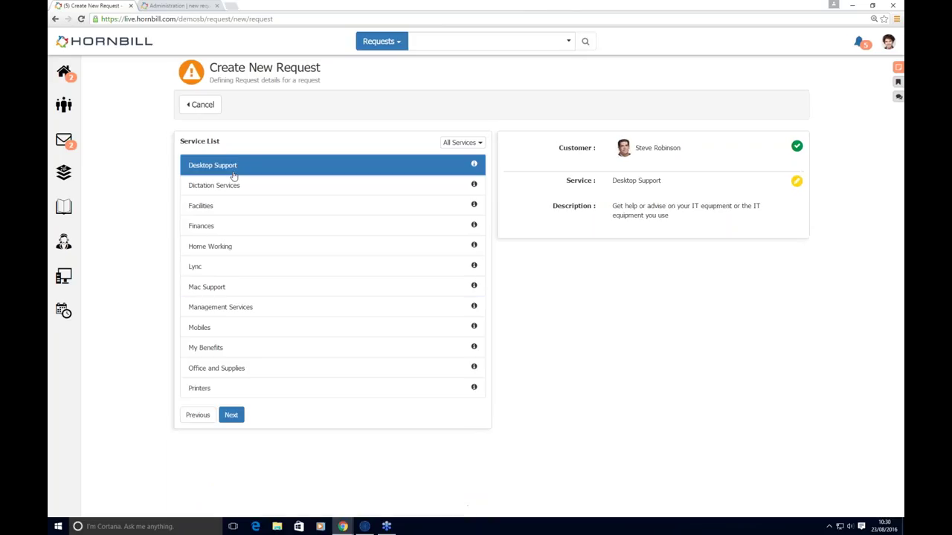
click(231, 415)
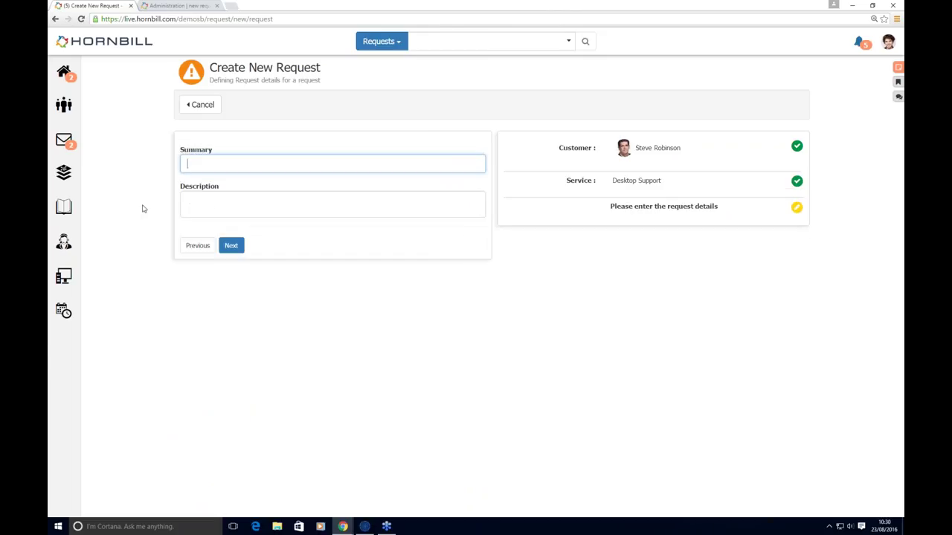
Enter the summary VPN Issue and the description "unable to connect", and continue to the request type.
text(vpn)
key(Down)
key(Tab)
text(unable )
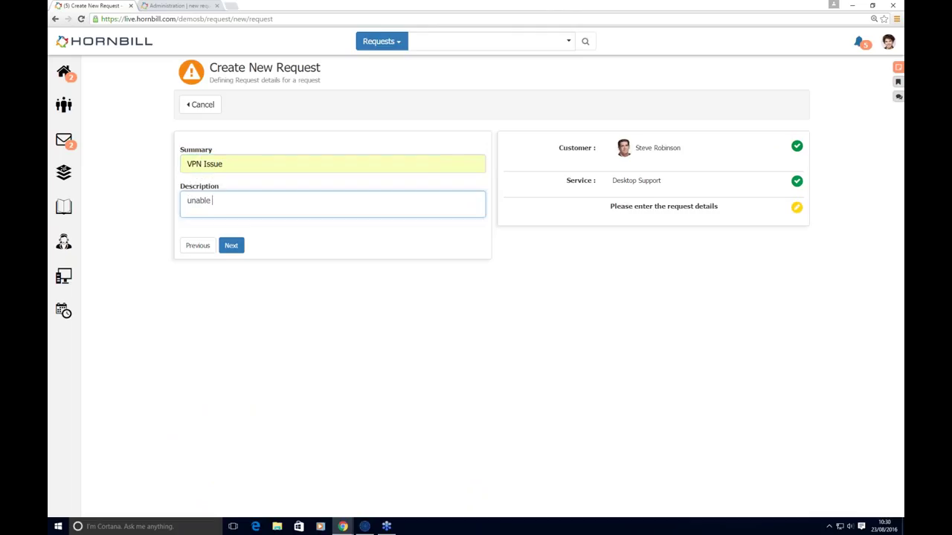
text(to connect)
click(229, 247)
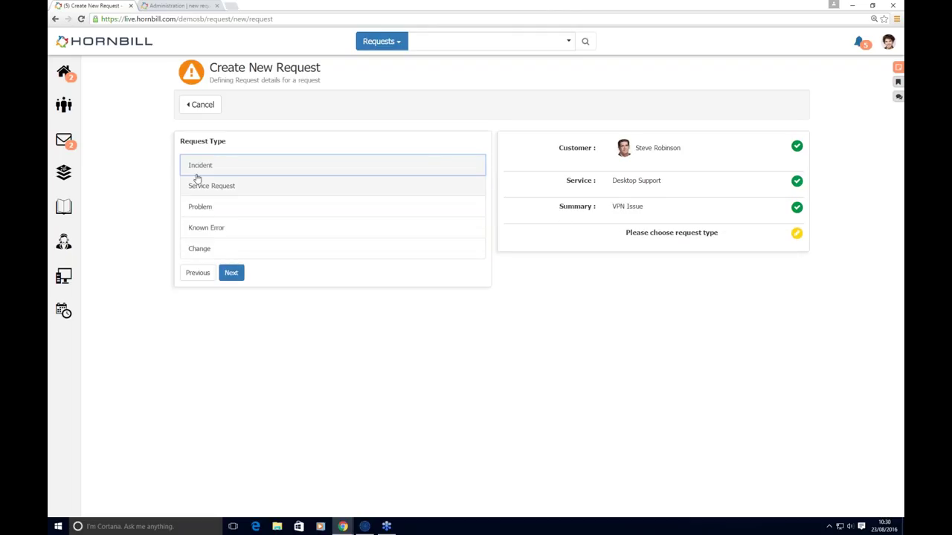
click(260, 250)
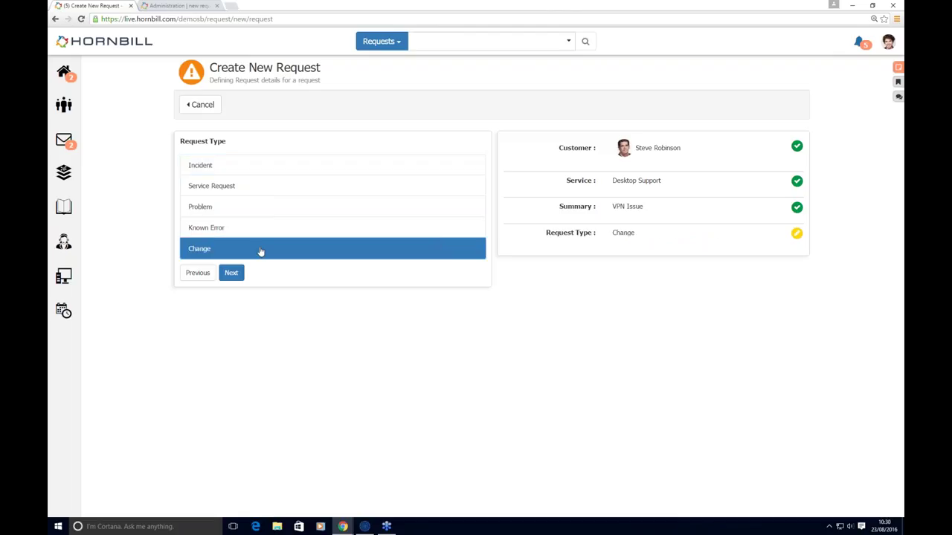
click(231, 273)
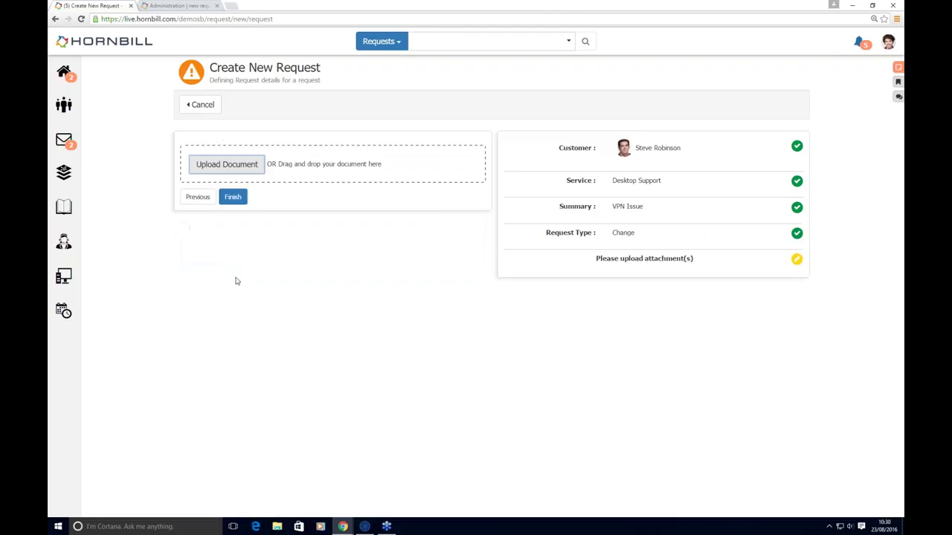
click(198, 197)
Set the request type to Incident and the category to Network > VPN Access, and continue to the priority.
click(209, 165)
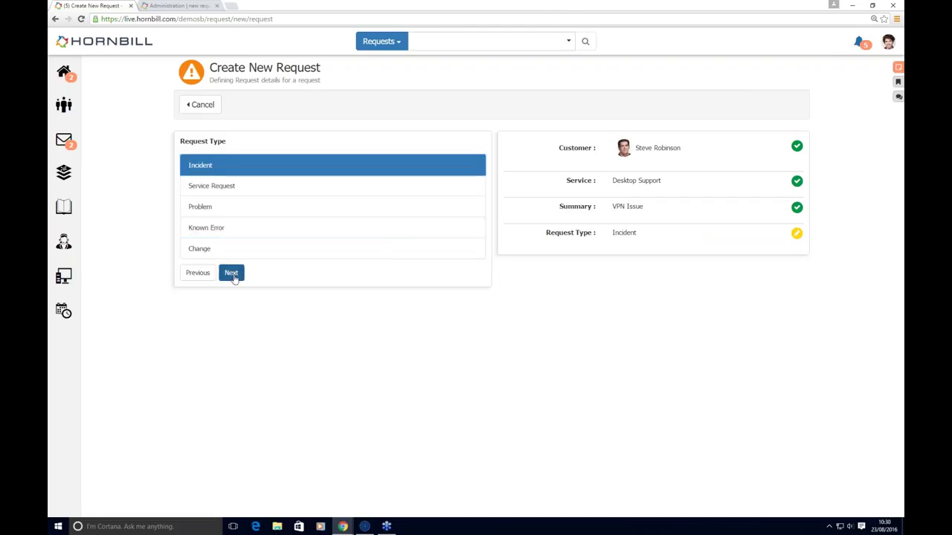
click(232, 273)
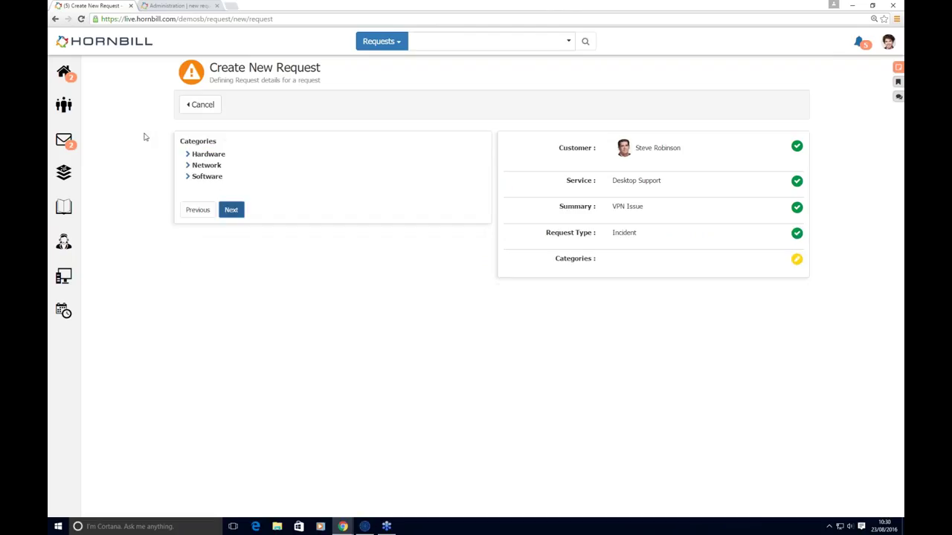
click(188, 165)
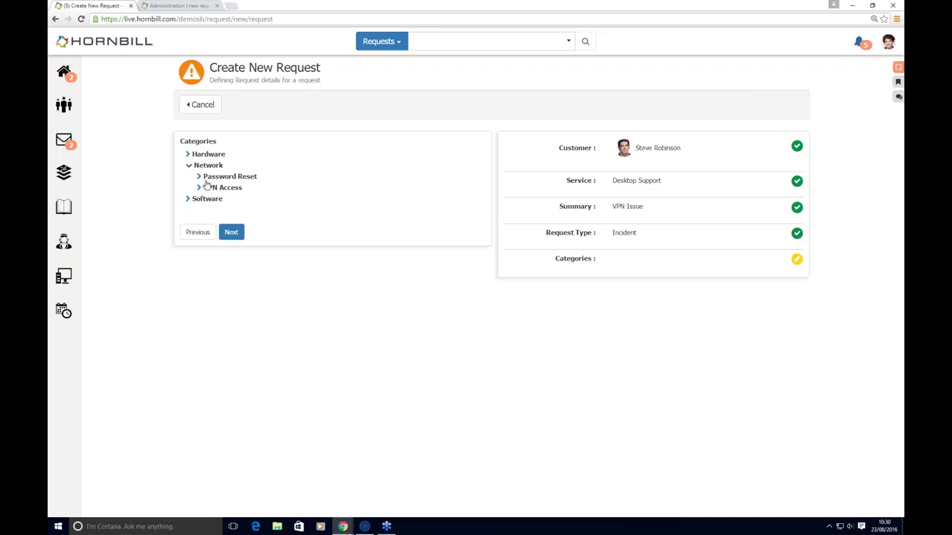
click(215, 187)
click(229, 231)
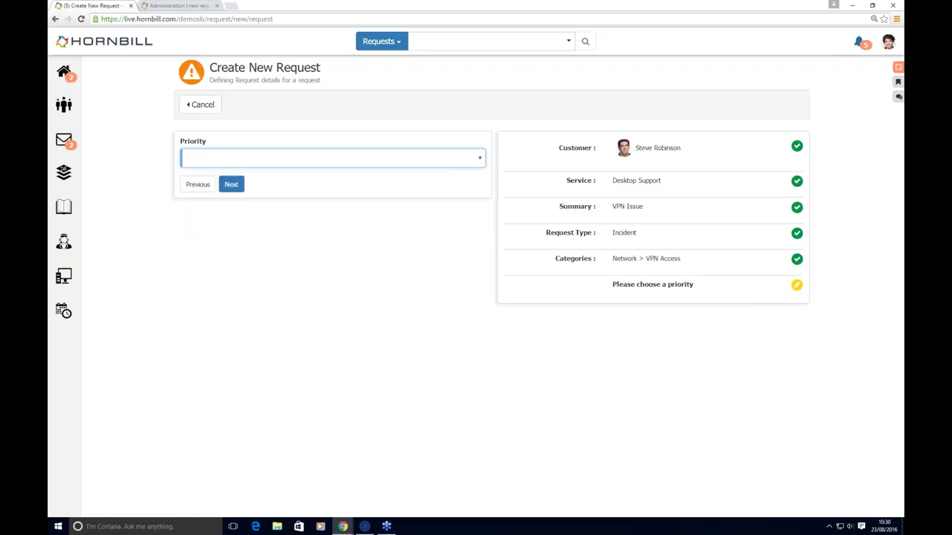
Set the priority to High and finish raising the incident with the customer's HOMEKWS01 laptop linked.
click(249, 160)
click(235, 194)
click(230, 183)
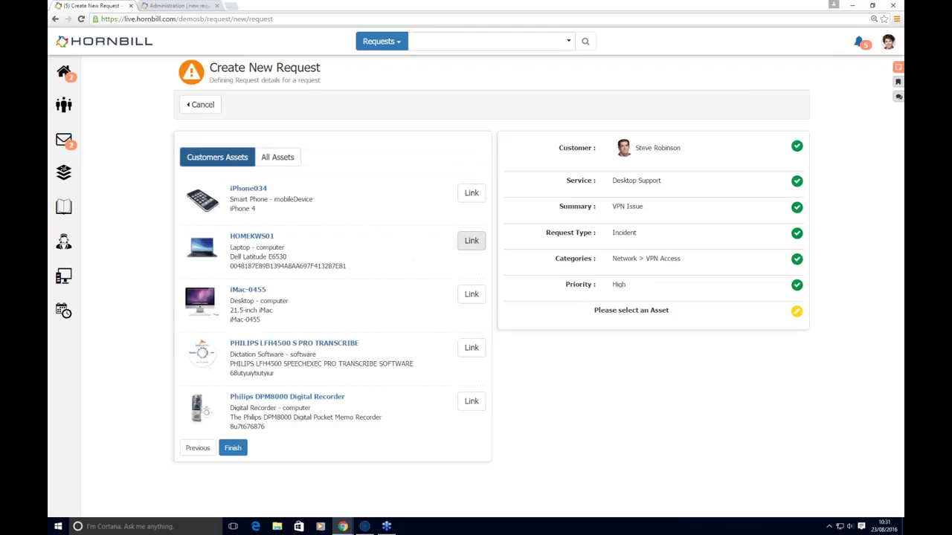
click(462, 246)
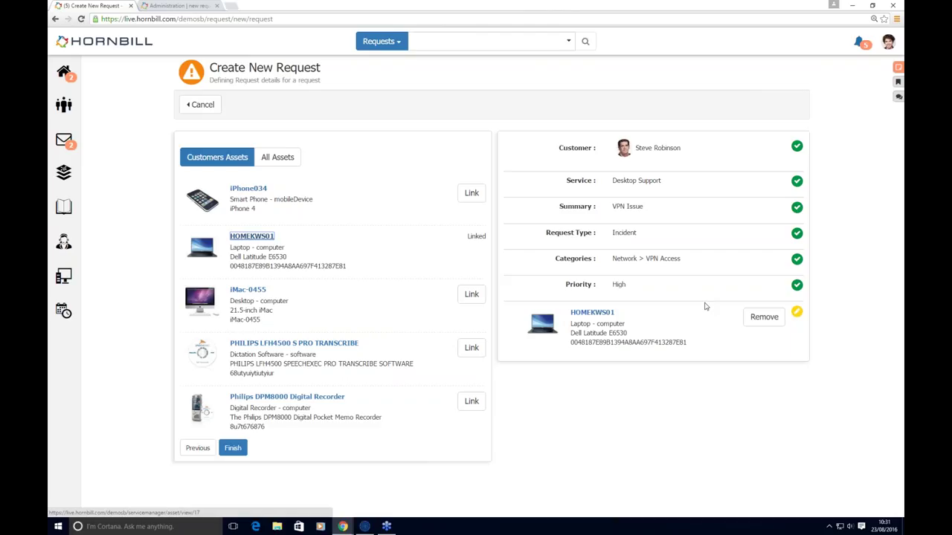
click(233, 447)
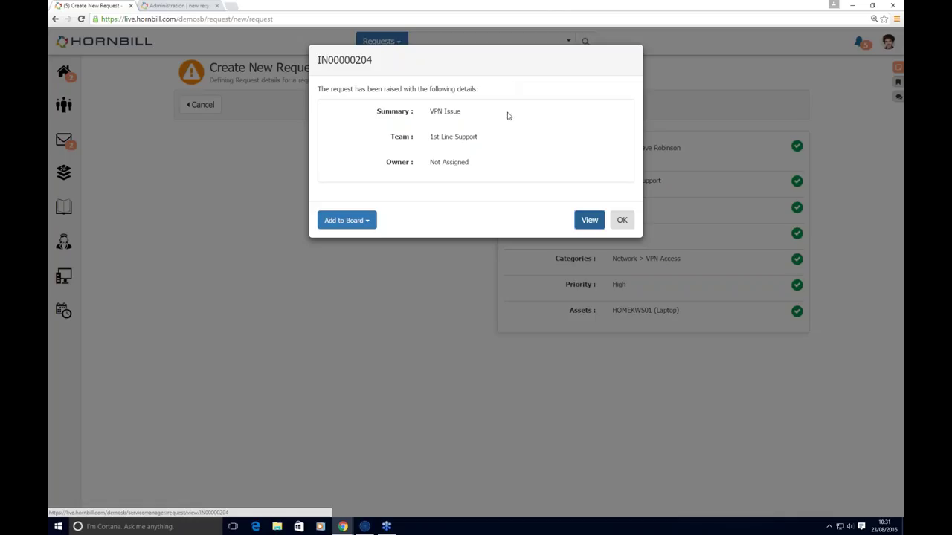
View the raised VPN Issue incident and assign it to an analyst in the 1st Line Support team.
click(589, 220)
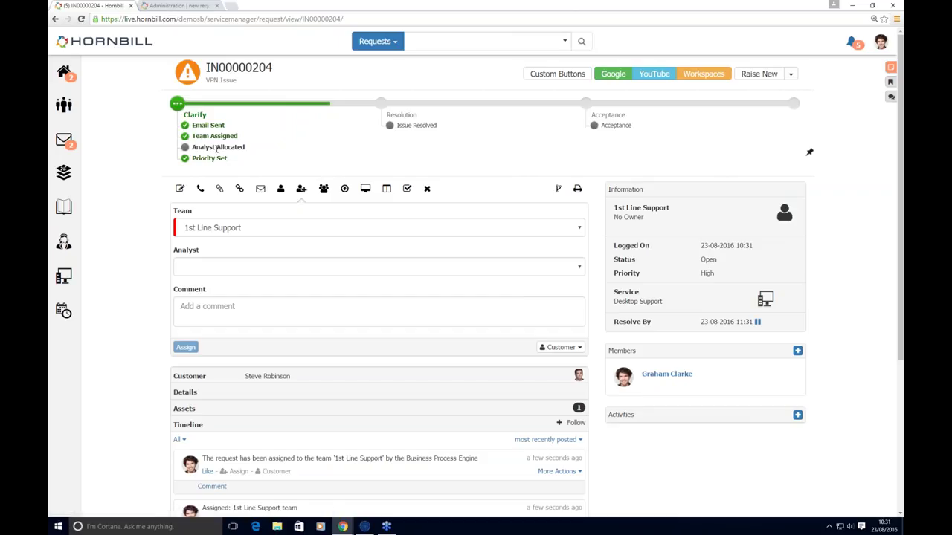
click(265, 269)
click(231, 314)
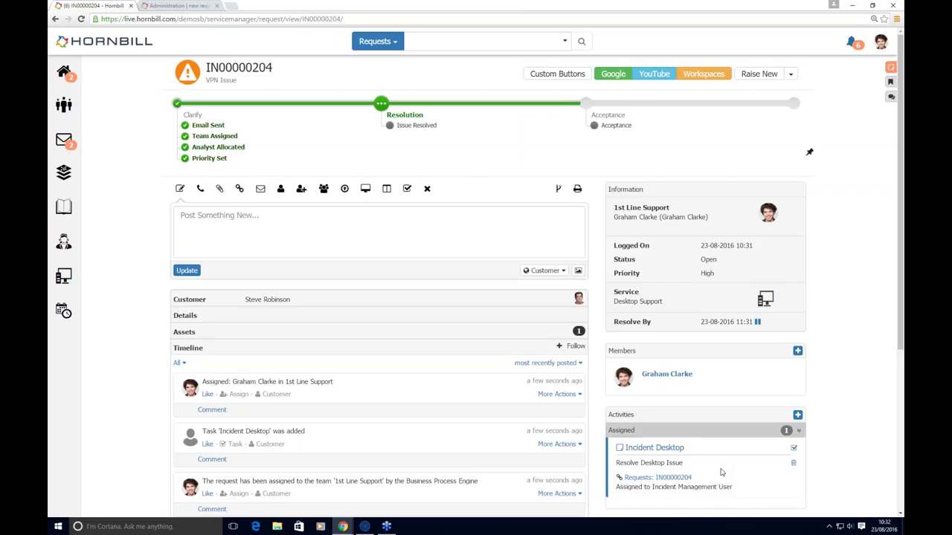
Post an update on the incident with a pasted screenshot and the text "error", and view it in the timeline.
click(188, 214)
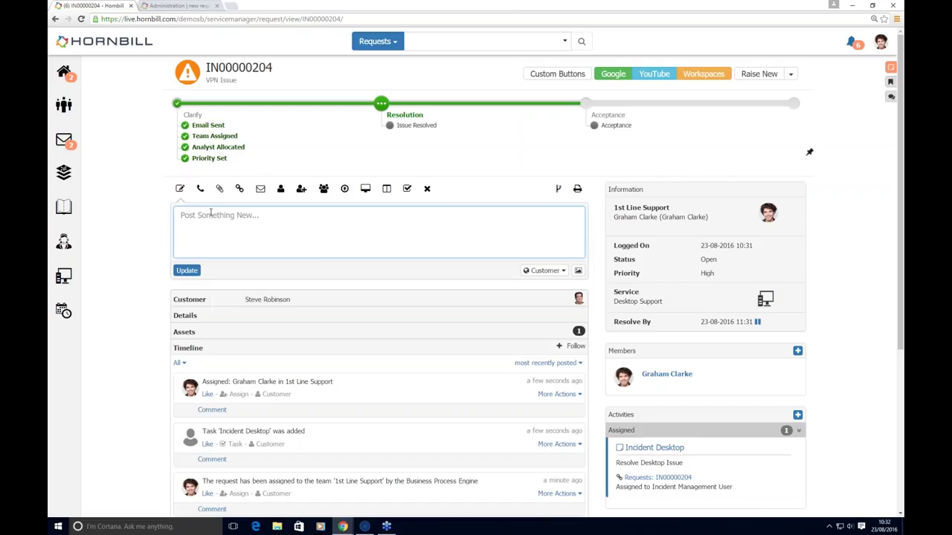
right_click(211, 212)
click(233, 266)
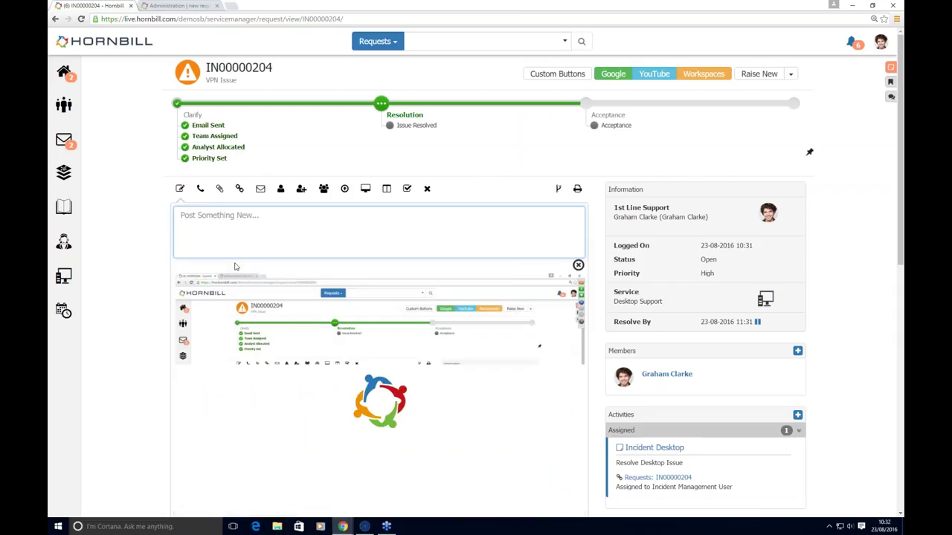
text(error)
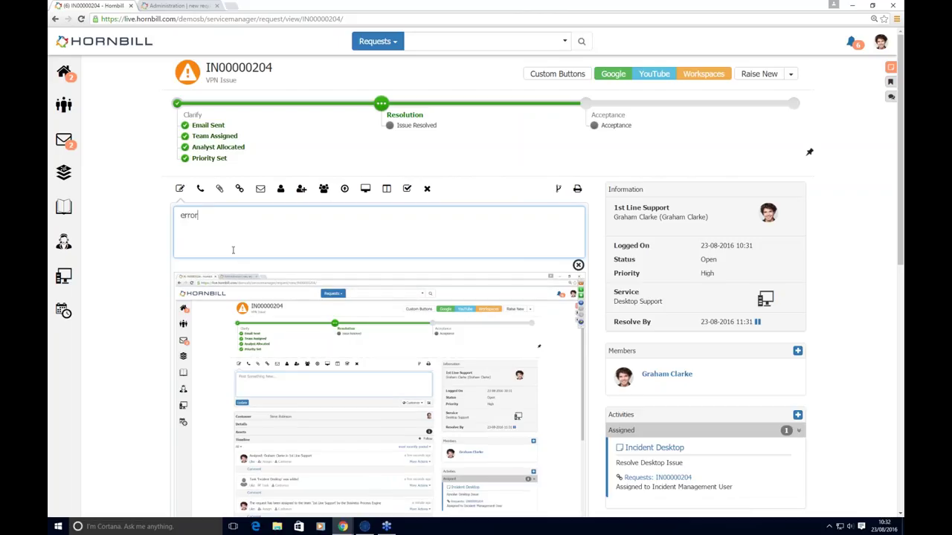
scroll(121, 336, down, 2)
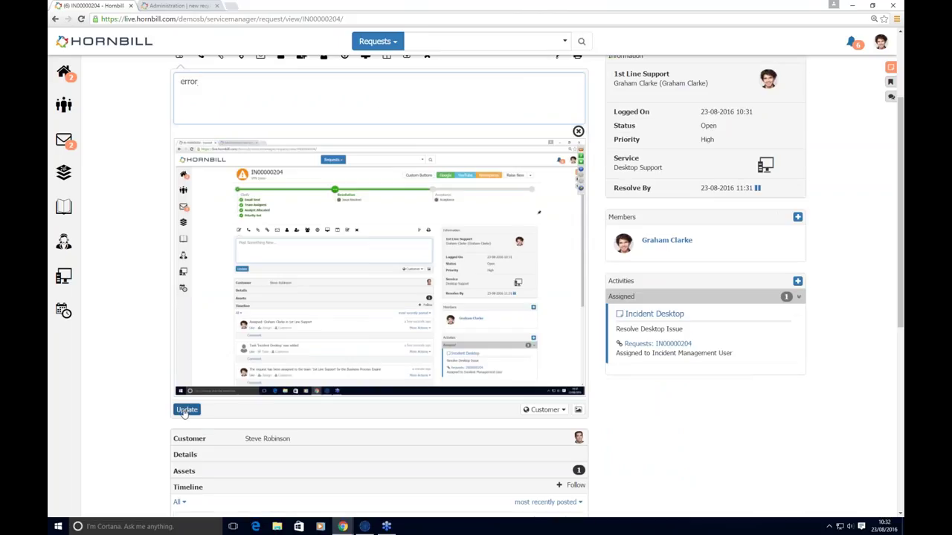
click(187, 410)
scroll(809, 152, up, 2)
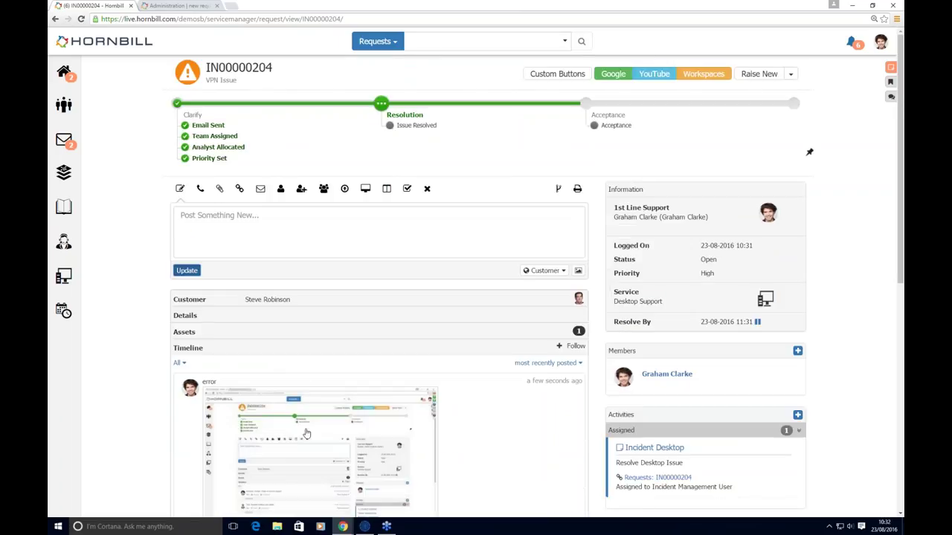
scroll(809, 152, down, 2)
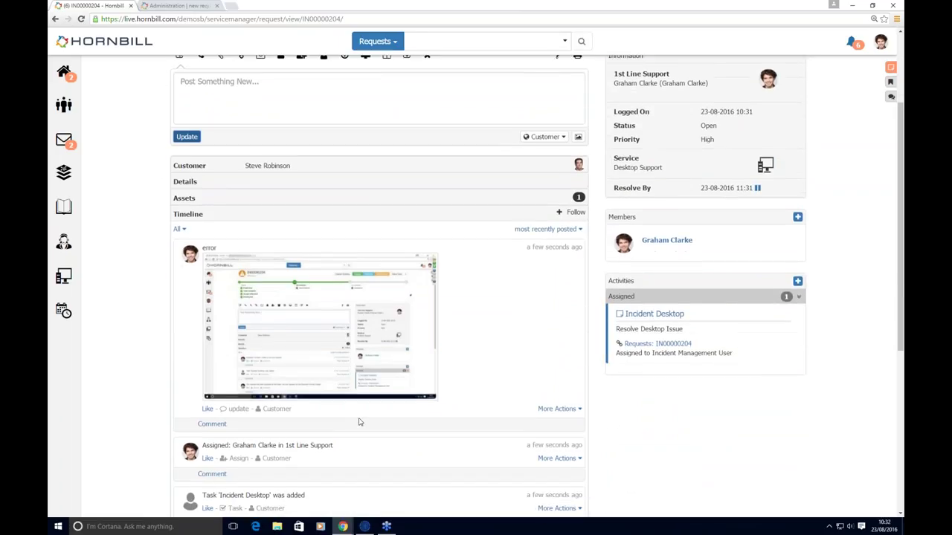
scroll(357, 424, up, 2)
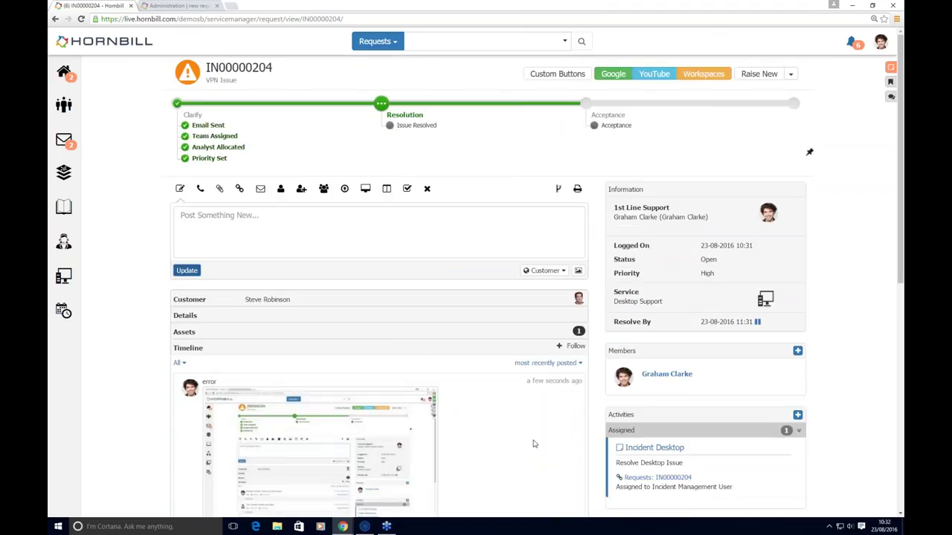
Follow and unfollow the incident, and add the co-worker who is the Change Manager as a member.
click(570, 347)
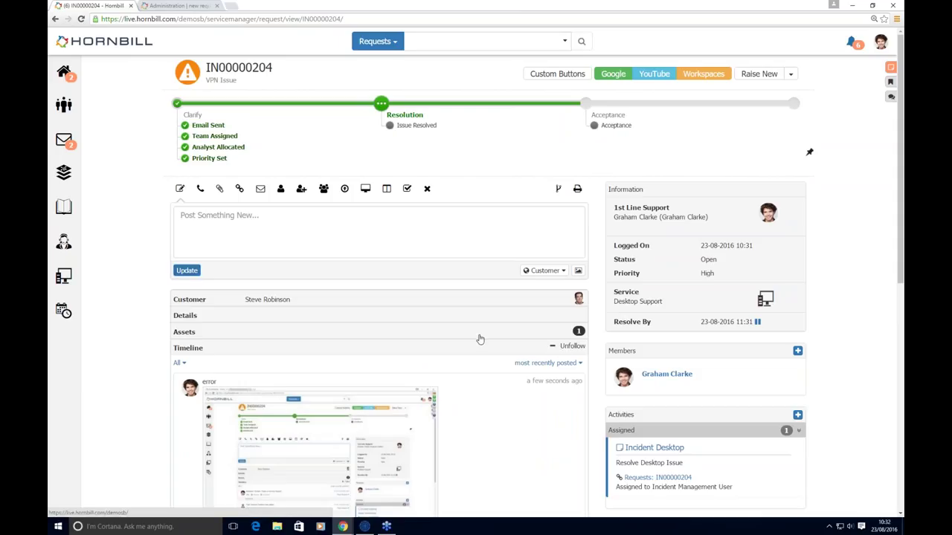
click(565, 348)
click(798, 352)
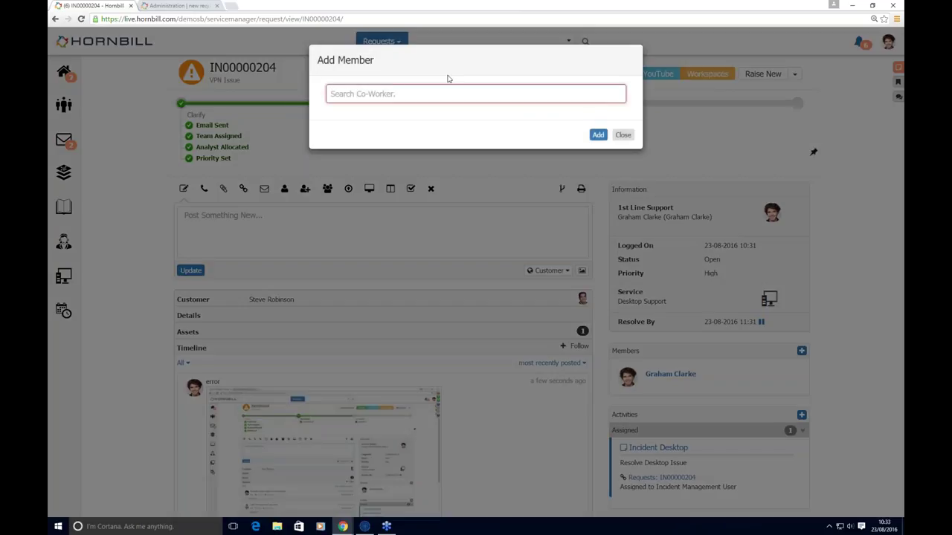
text(rose)
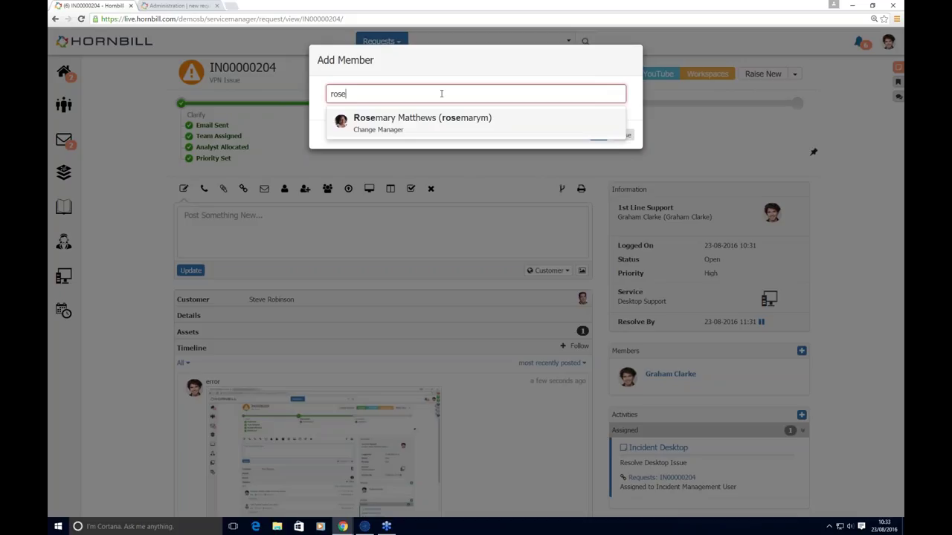
click(394, 120)
click(599, 131)
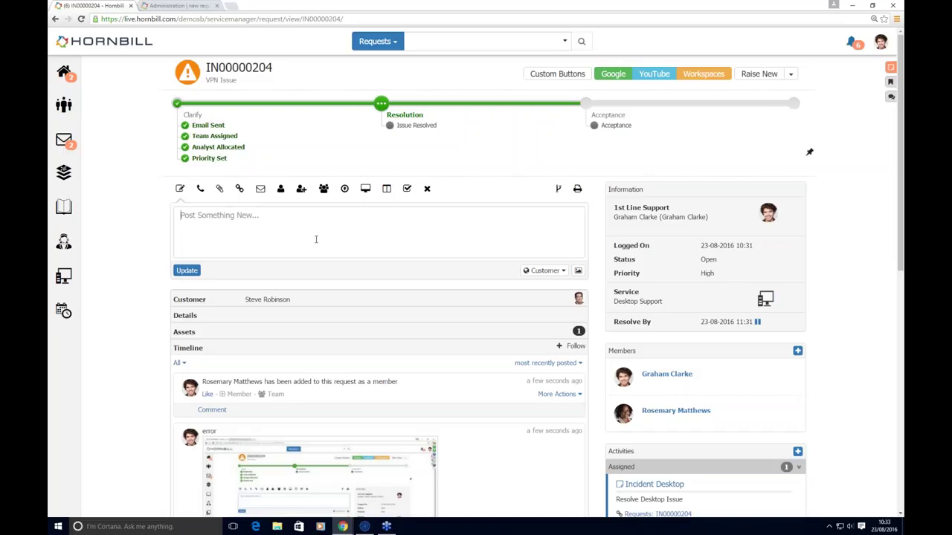
Post an update that mentions the newly added member and asks "can you help here?".
click(315, 237)
text(@rose)
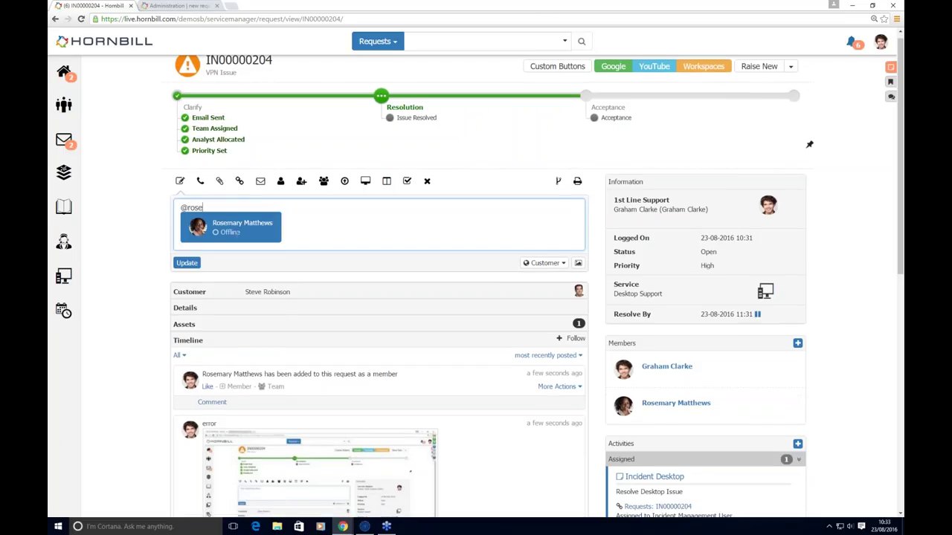
click(231, 220)
text(can yuo)
key(BackSpace)
key(BackSpace)
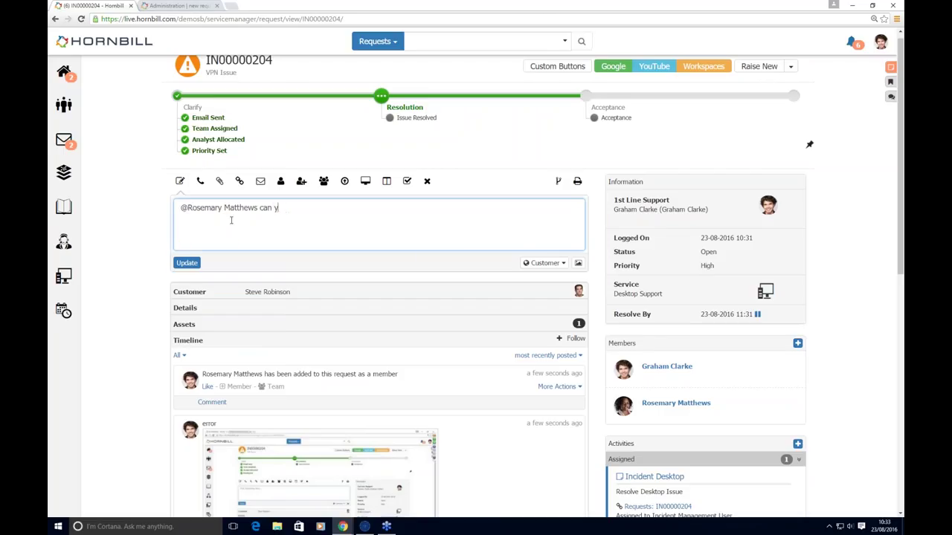
text(u help here?)
click(187, 262)
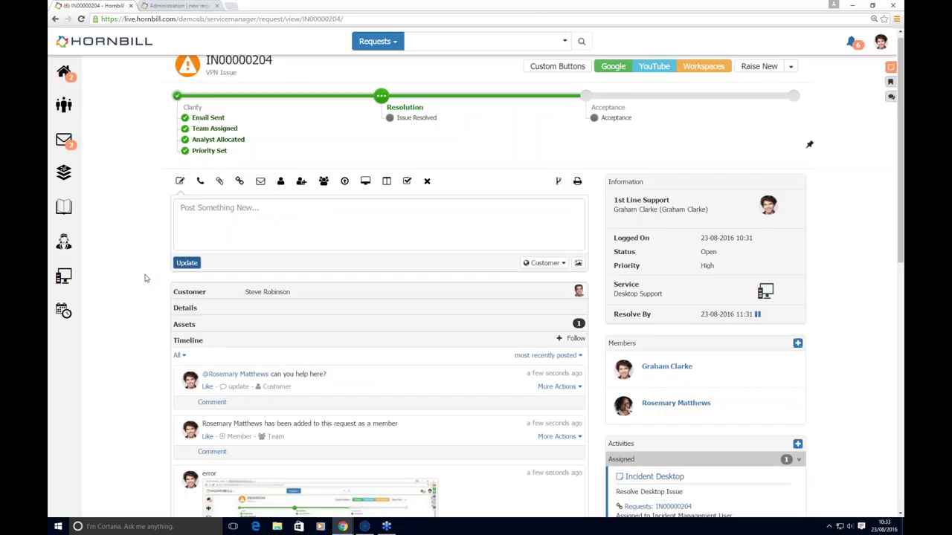
Raise a new linked Change from the incident, keep the copied summary and description, and choose the Desktop Support service.
mouse_move(669, 411)
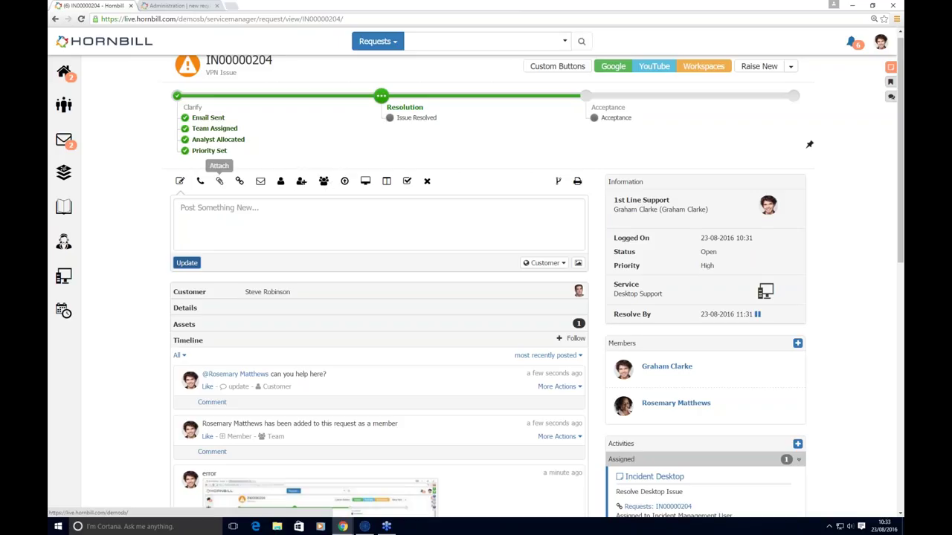
click(239, 180)
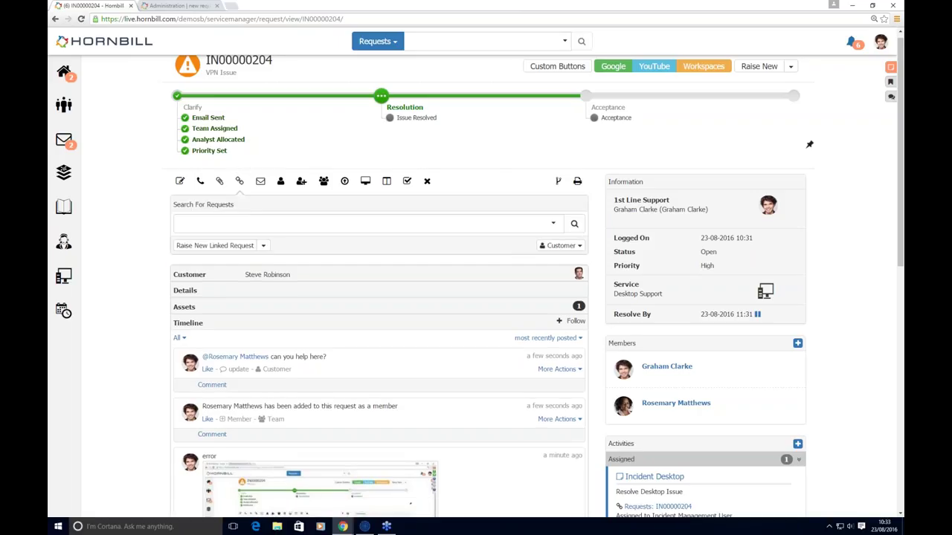
click(262, 246)
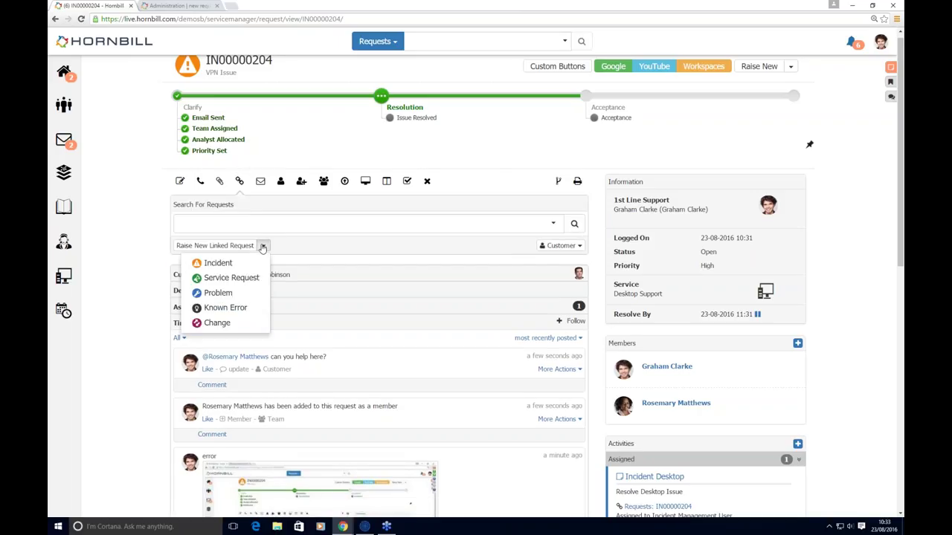
click(217, 322)
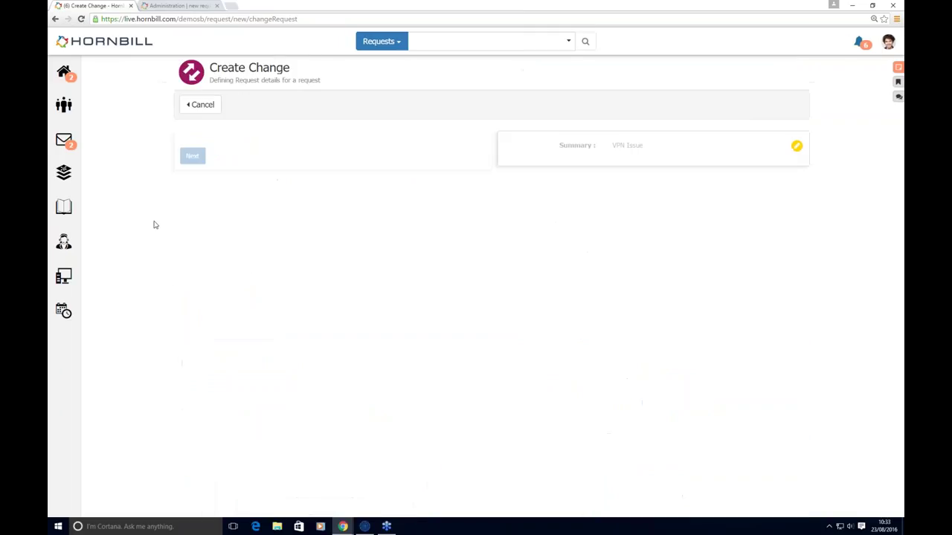
click(192, 247)
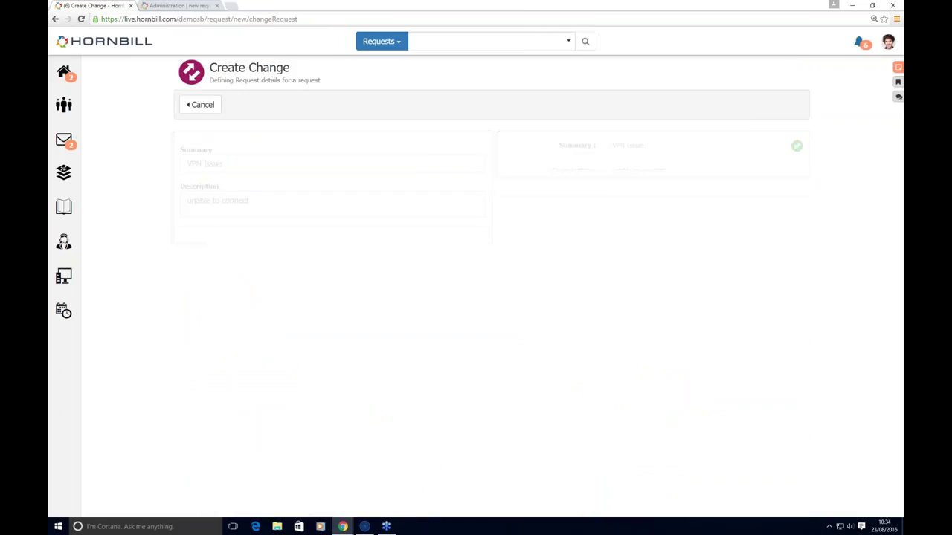
click(212, 185)
click(231, 415)
Answer the change questions with type Standard, impact User Specific and risk assessment "Low", and finish raising the change without an asset.
click(205, 169)
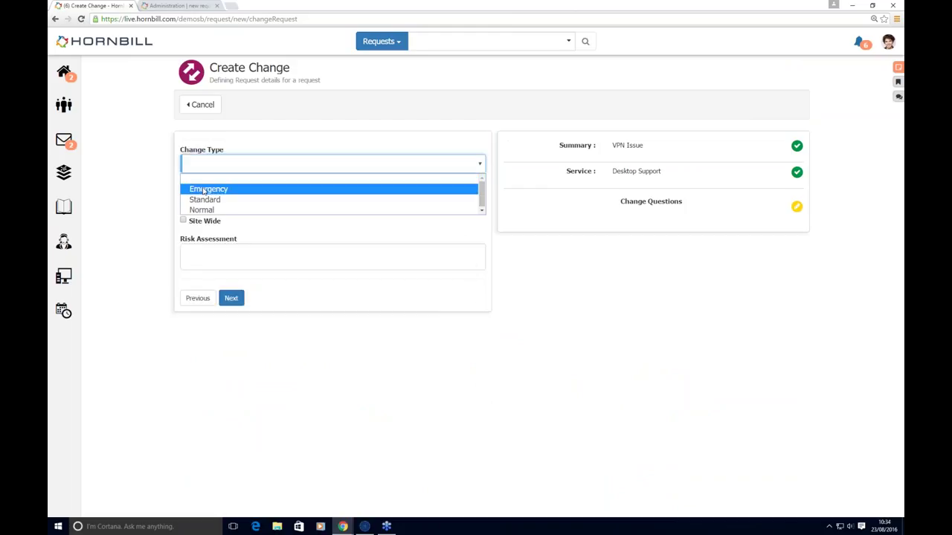
click(184, 197)
click(183, 198)
click(187, 253)
text(Low)
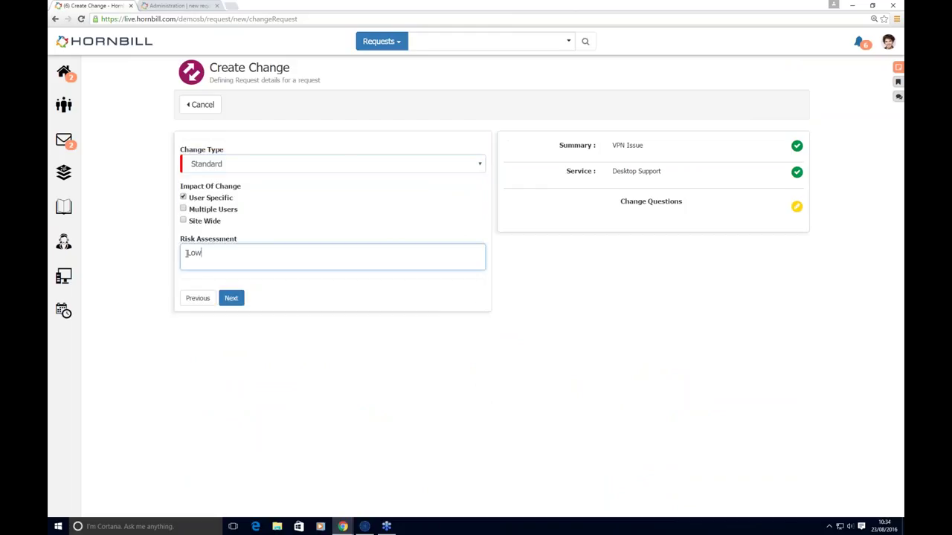
click(231, 297)
click(235, 203)
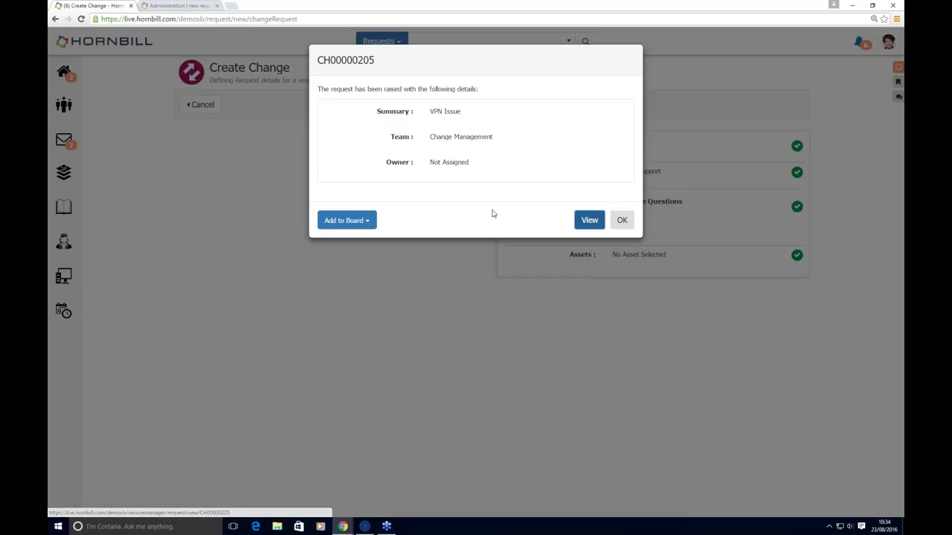
View the newly raised VPN Issue change, and open the Change Management board.
click(588, 217)
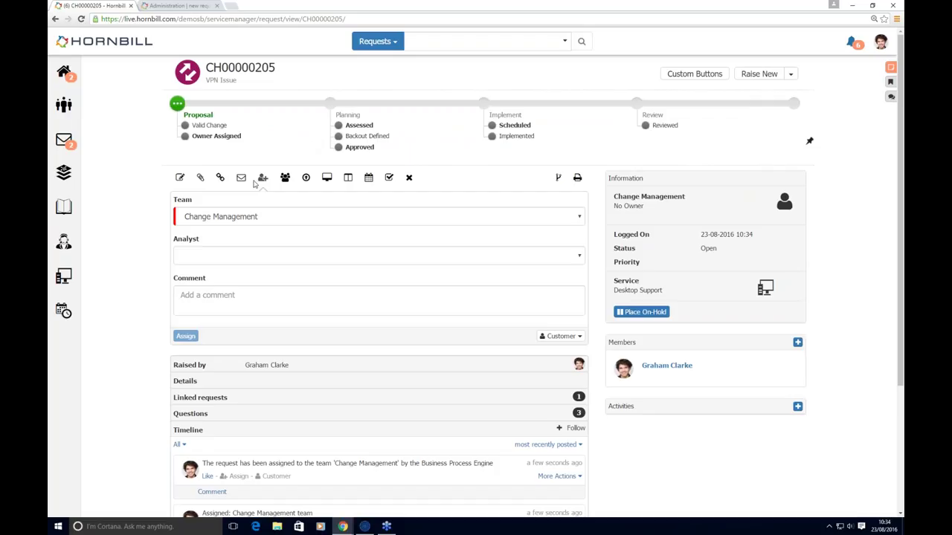
mouse_move(74, 244)
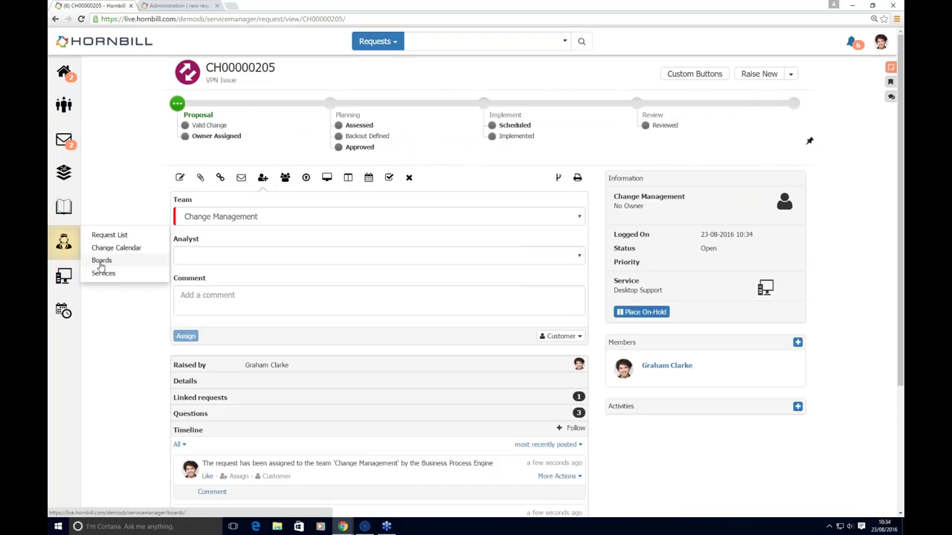
click(101, 262)
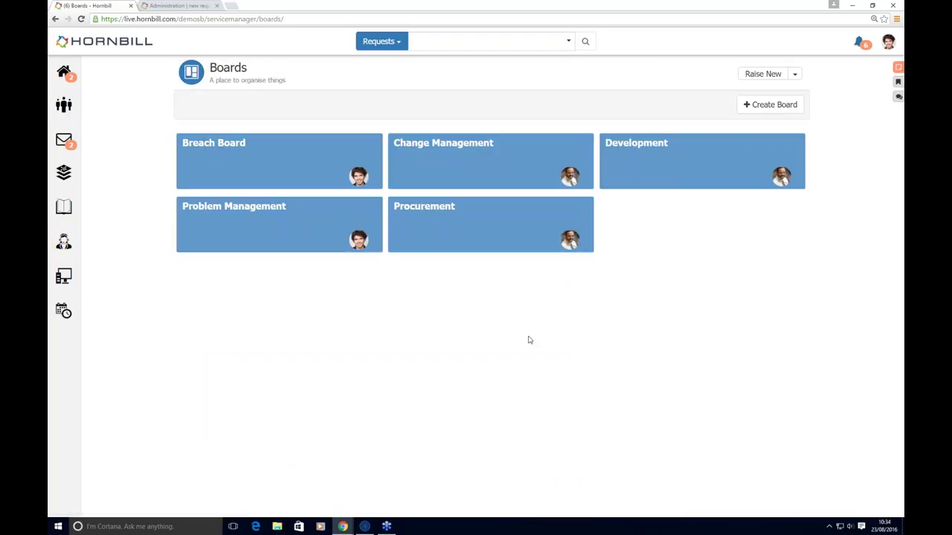
click(510, 176)
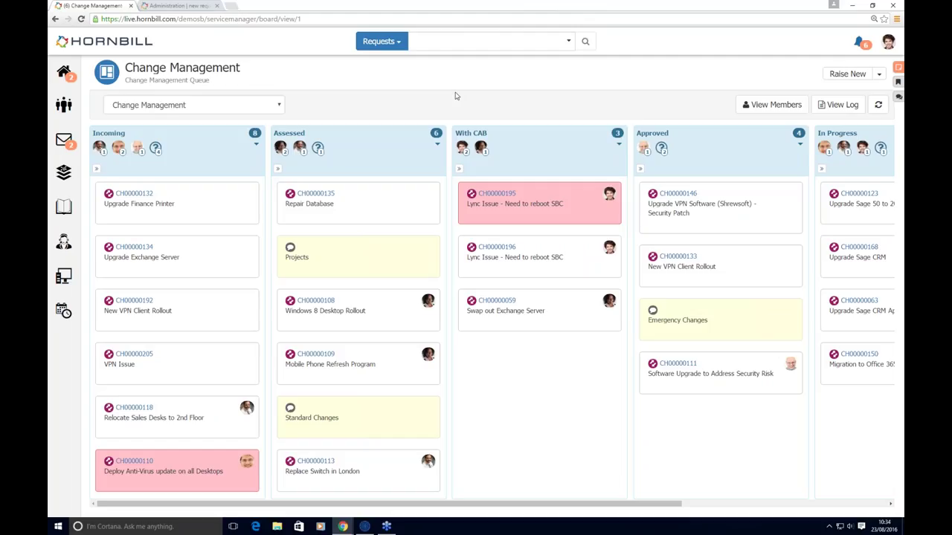
Try to move the red "Lync Issue - Need to reboot SBC" card from With CAB to Assessed, and switch to the Breach Board.
drag(521, 206, 407, 214)
click(278, 106)
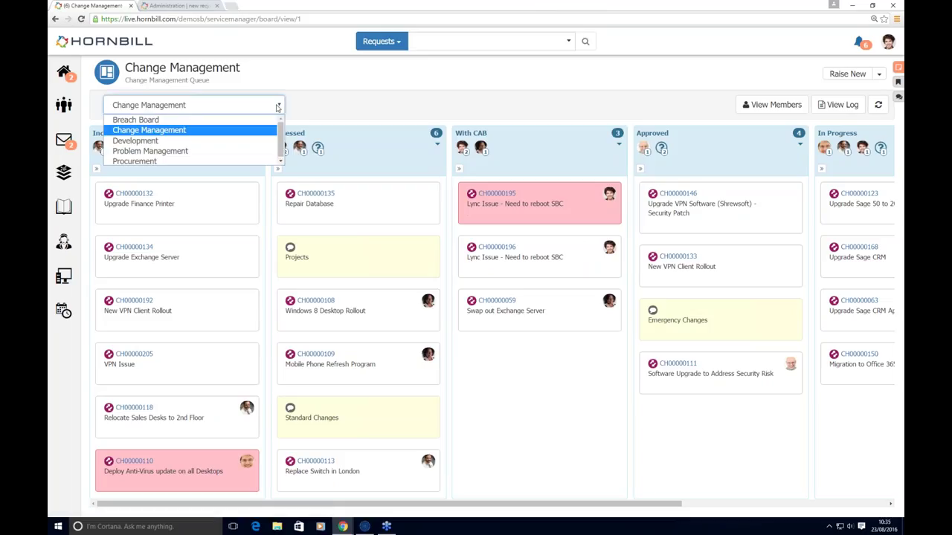
click(192, 124)
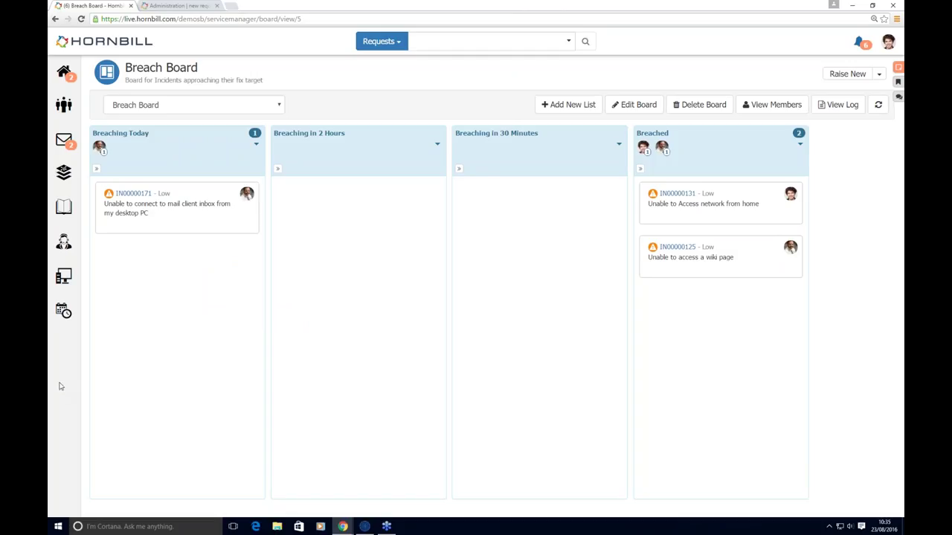
Open the timesheet report and drill down into the time logged on 5 August 2016.
mouse_move(64, 311)
click(96, 329)
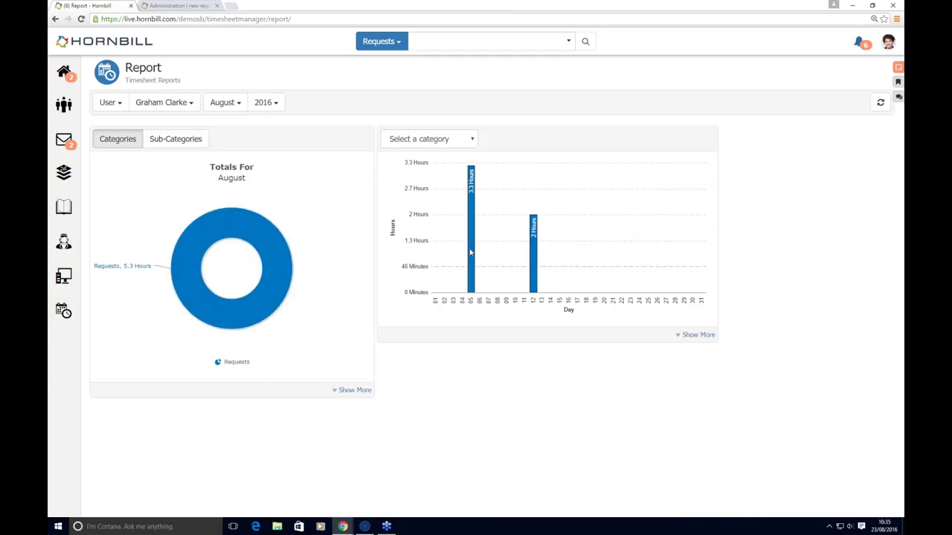
click(471, 253)
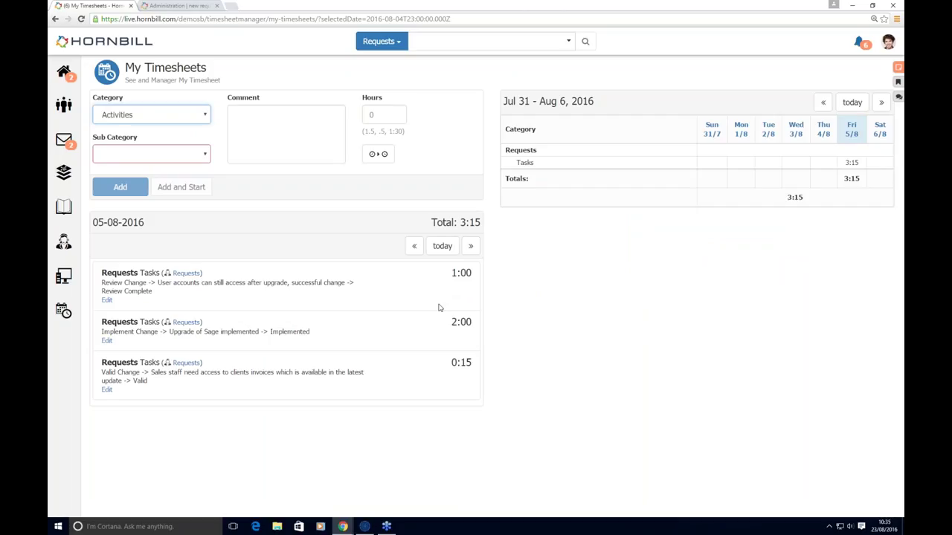
Go to the News Feed, and view My Activities and Conversations before collapsing them.
click(92, 67)
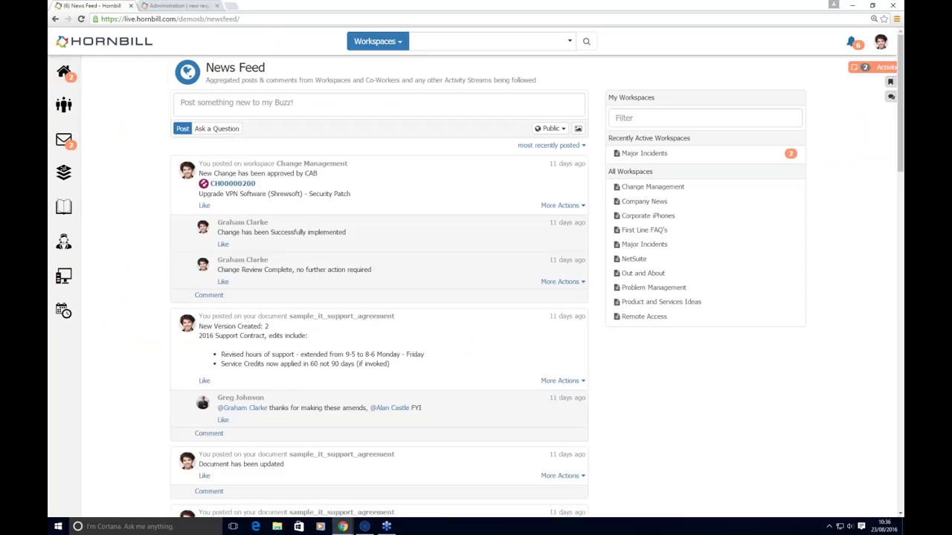
click(863, 67)
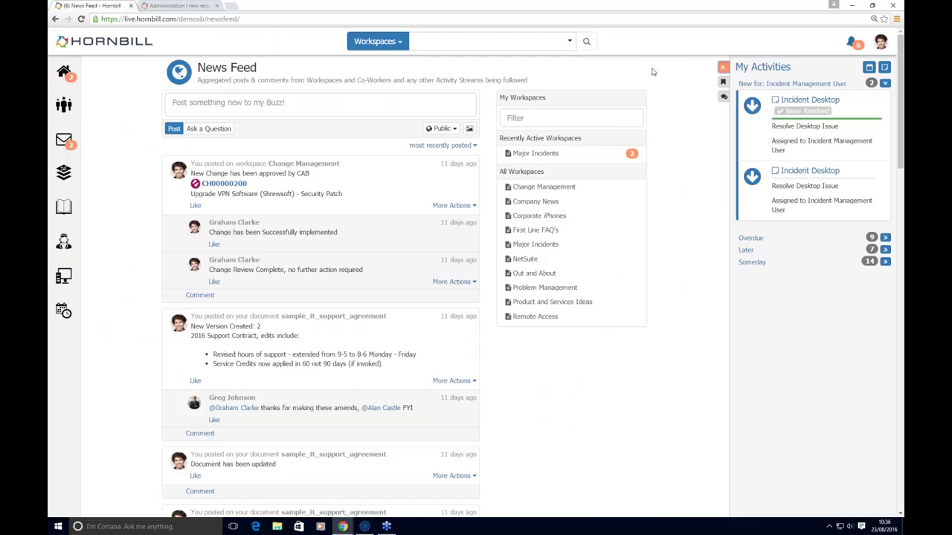
click(722, 97)
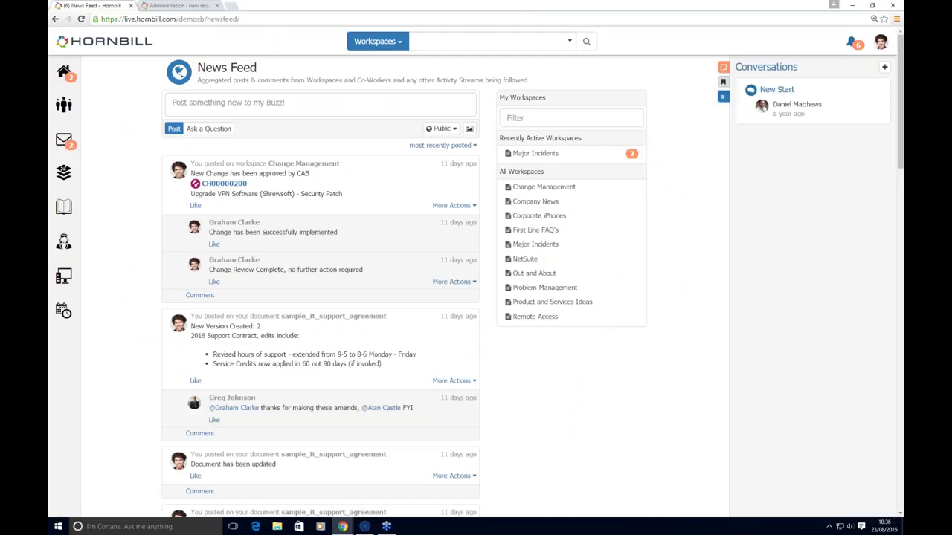
click(721, 98)
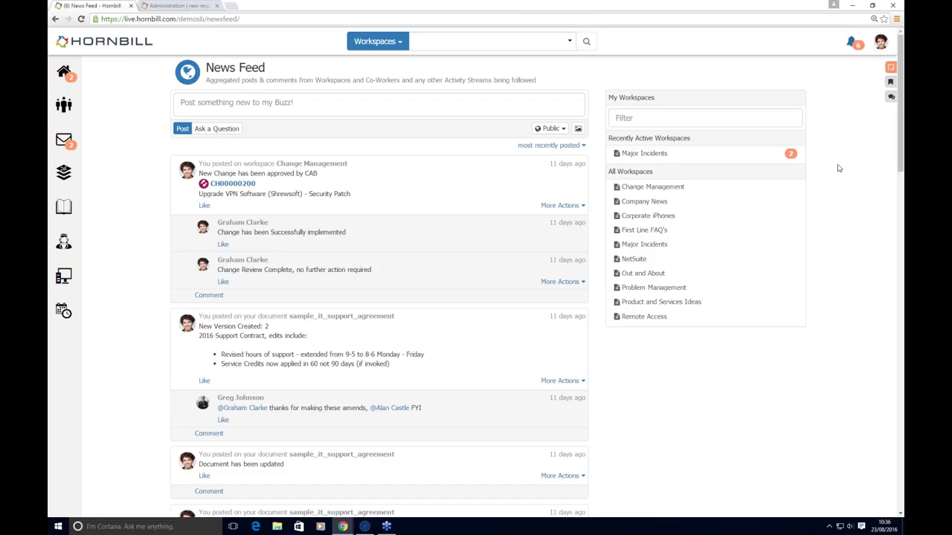
View the Change Management workspace, and translate both foreign-language answers to the first question in the First Line FAQ's workspace.
click(657, 189)
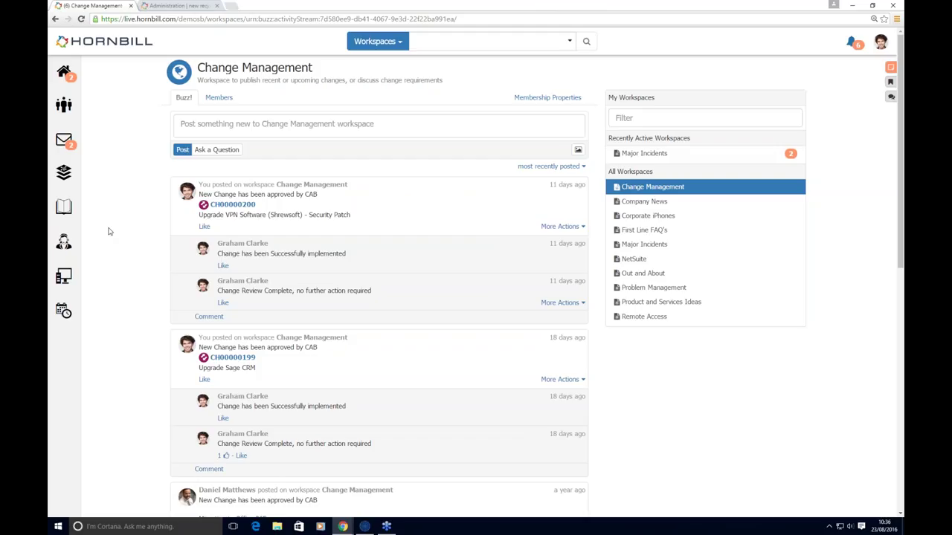
click(660, 232)
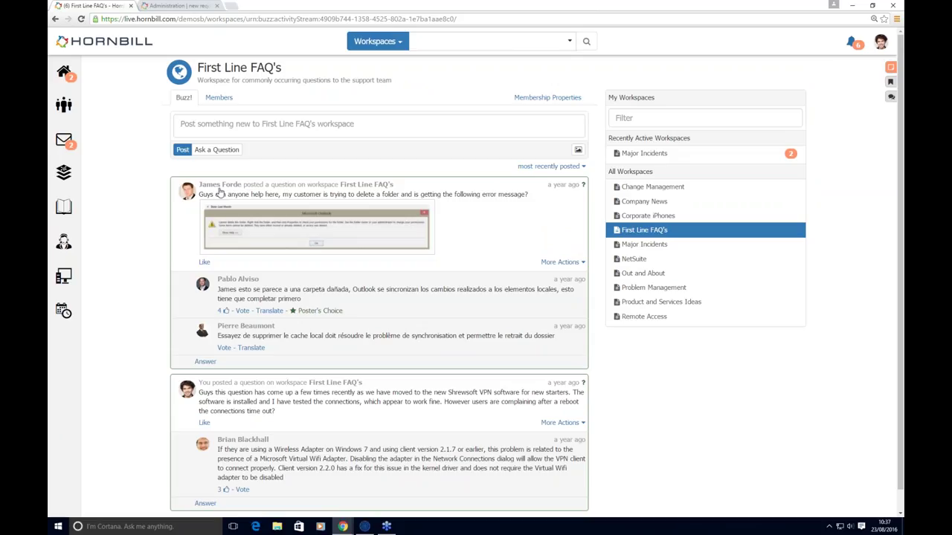
click(270, 311)
click(252, 398)
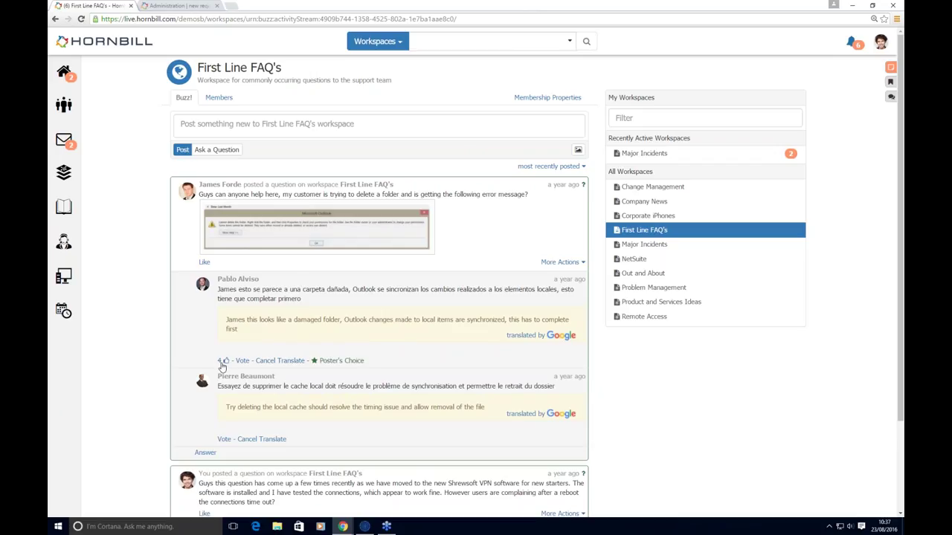
mouse_move(220, 364)
Begin a search within Workspaces.
click(424, 41)
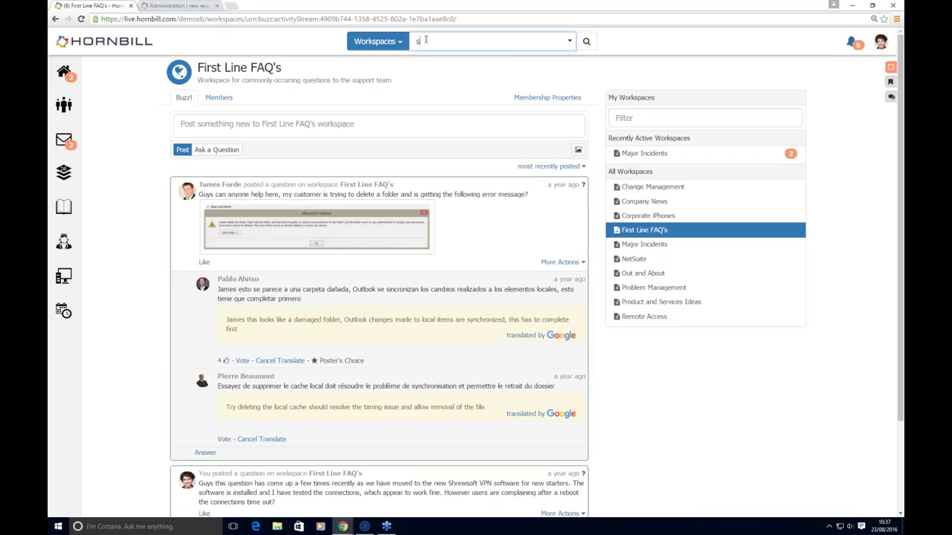